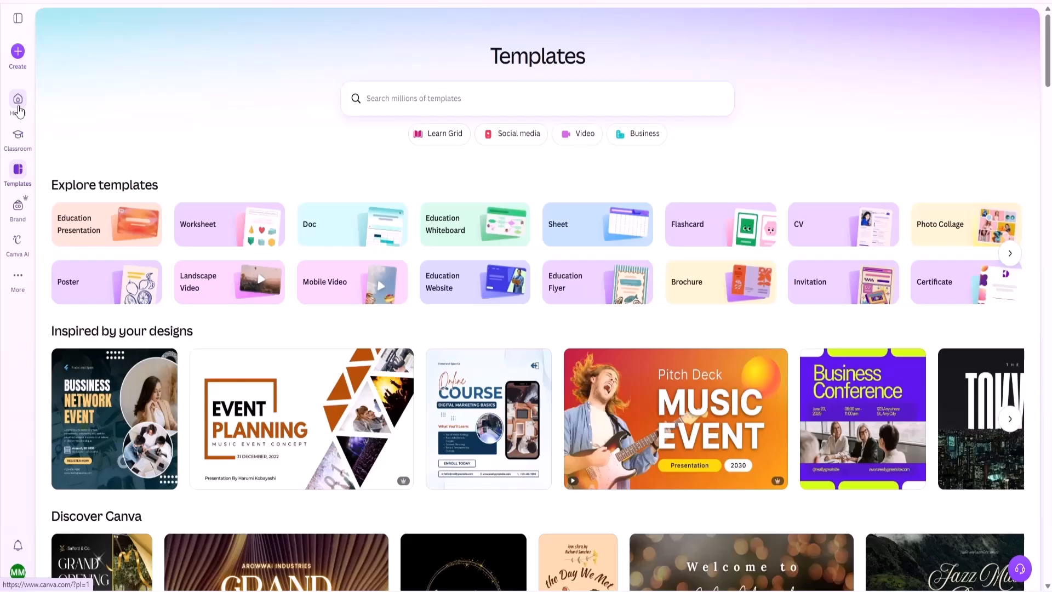
Open the RangManch logo design and look through its black and white page versions.
click(18, 276)
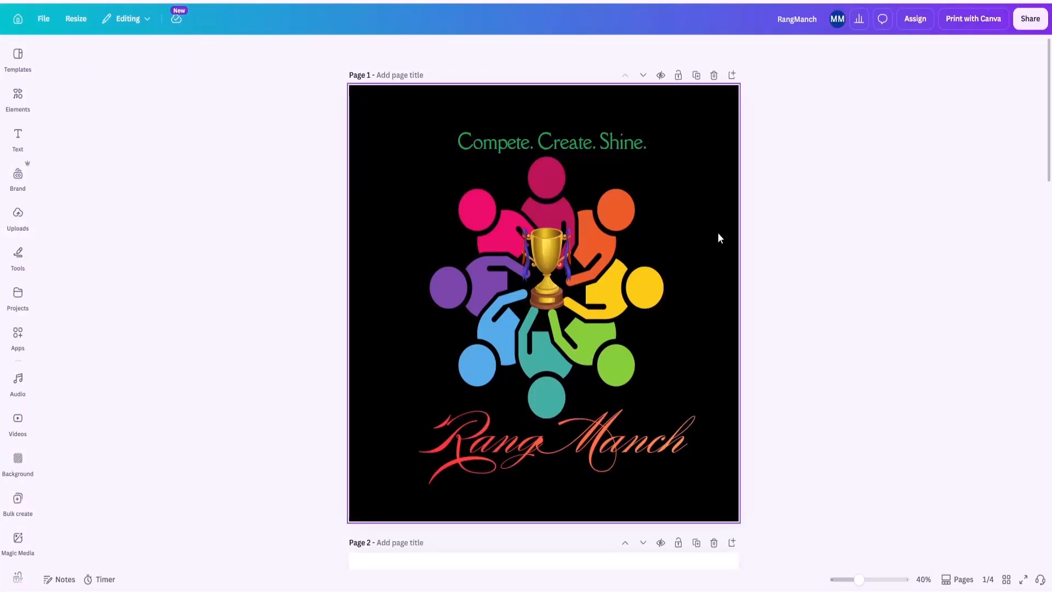
scroll(695, 218, down, 8)
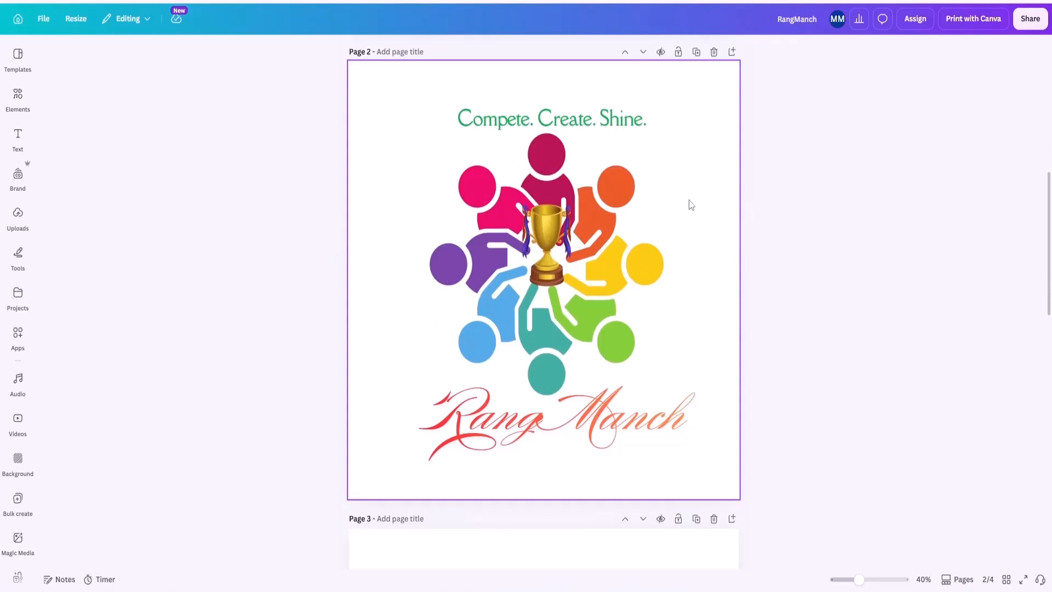
scroll(692, 205, down, 8)
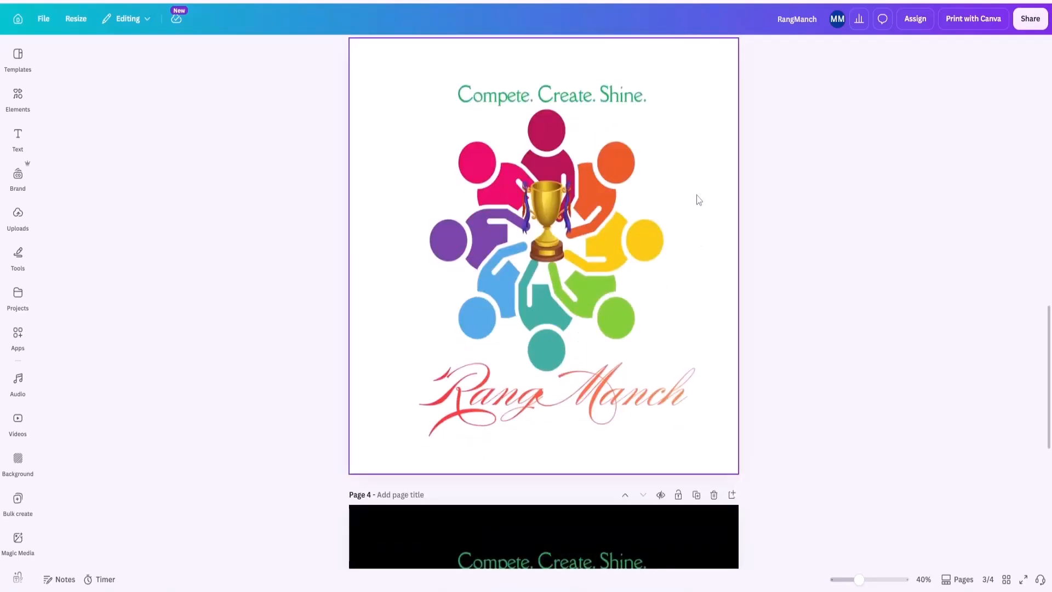
scroll(699, 200, down, 5)
scroll(699, 200, down, 2)
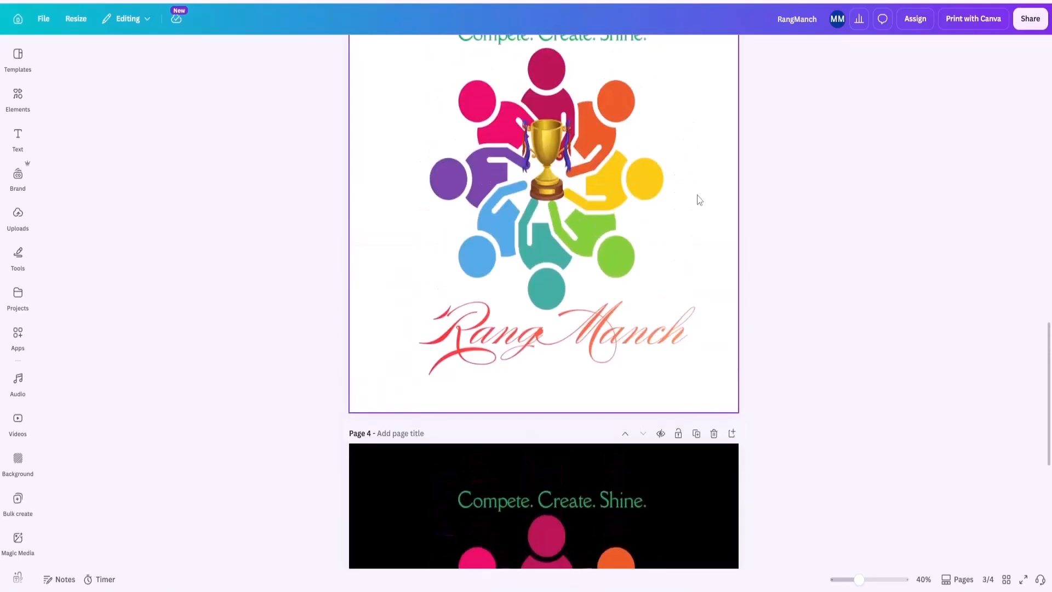
scroll(720, 186, up, 20)
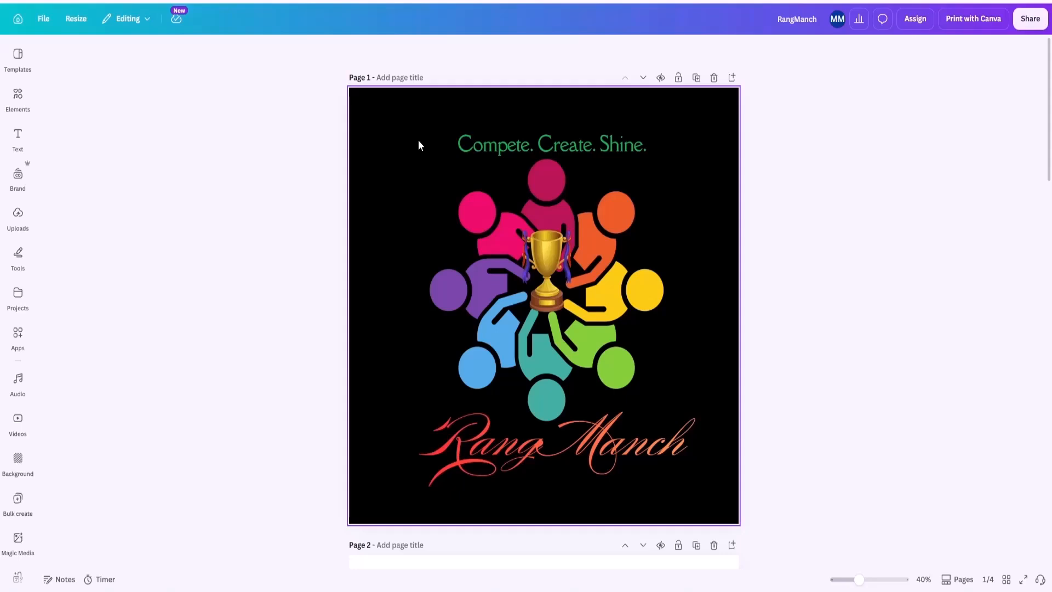
Configure the design's download as a PNG of only the current page, Page 1, with a transparent background.
click(1030, 19)
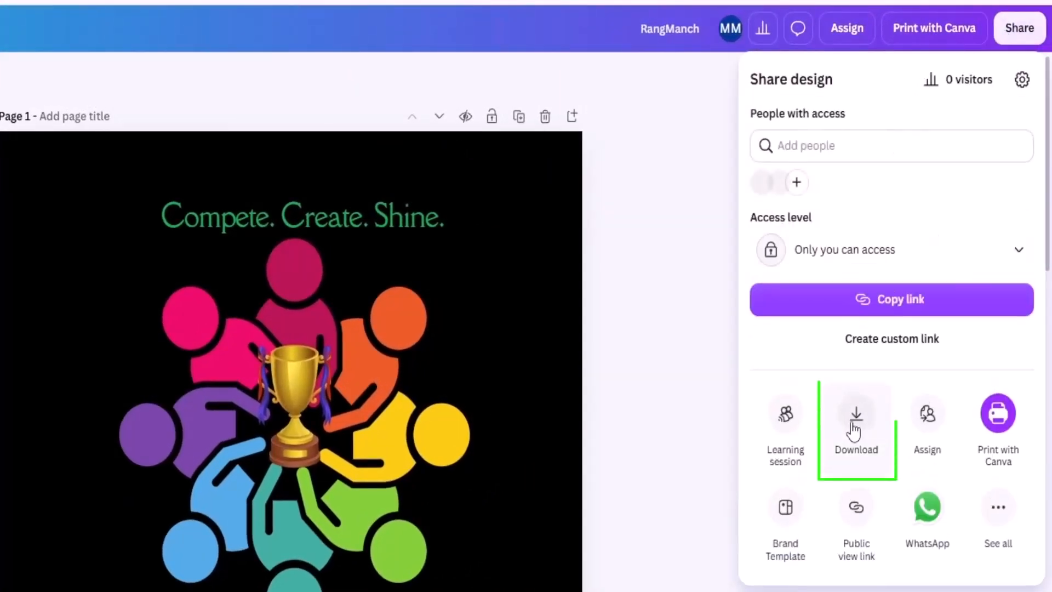
click(855, 425)
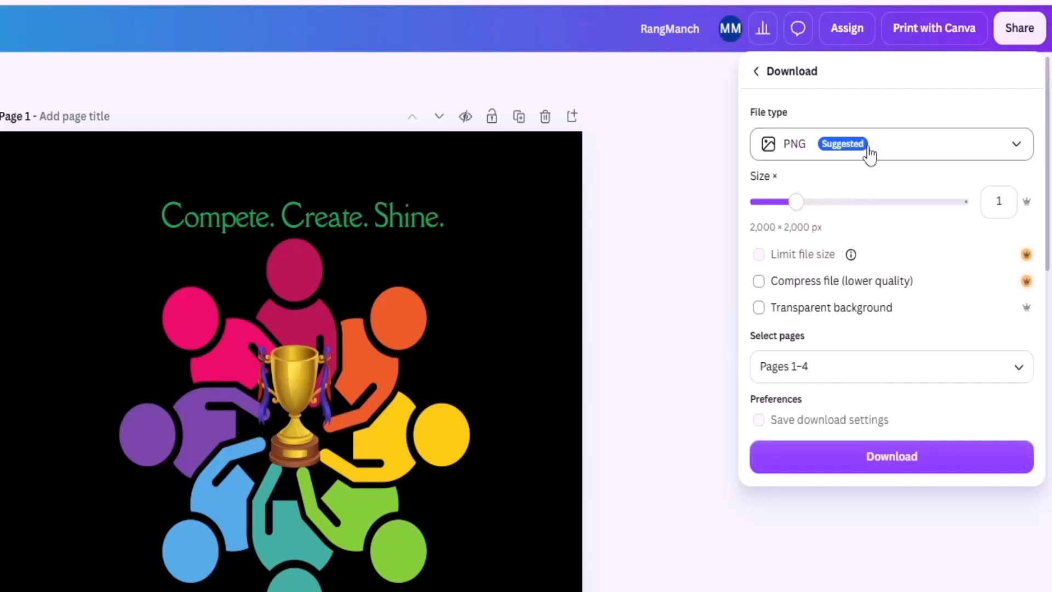
click(854, 365)
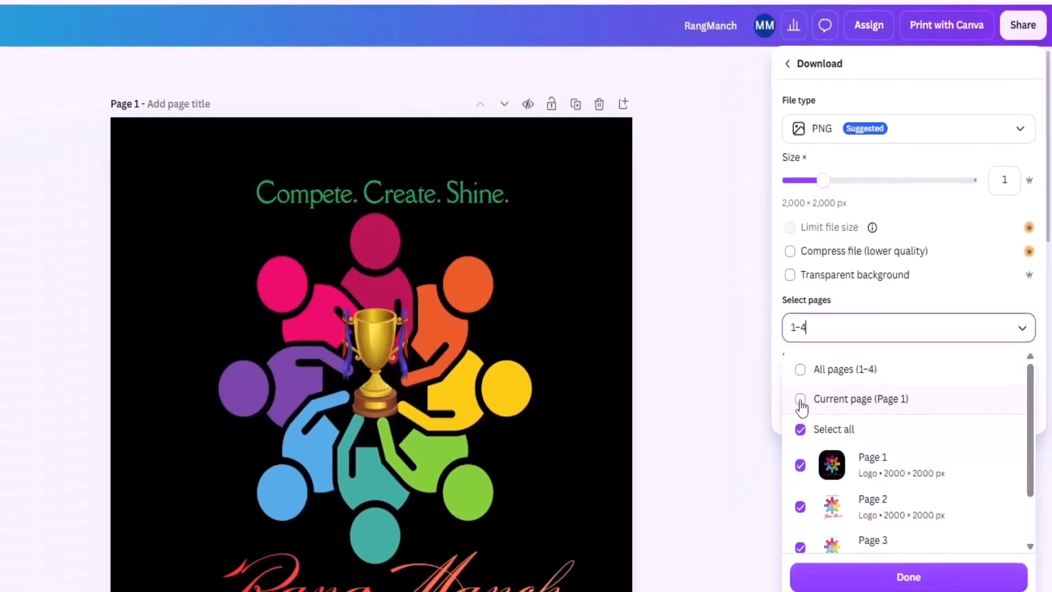
click(773, 448)
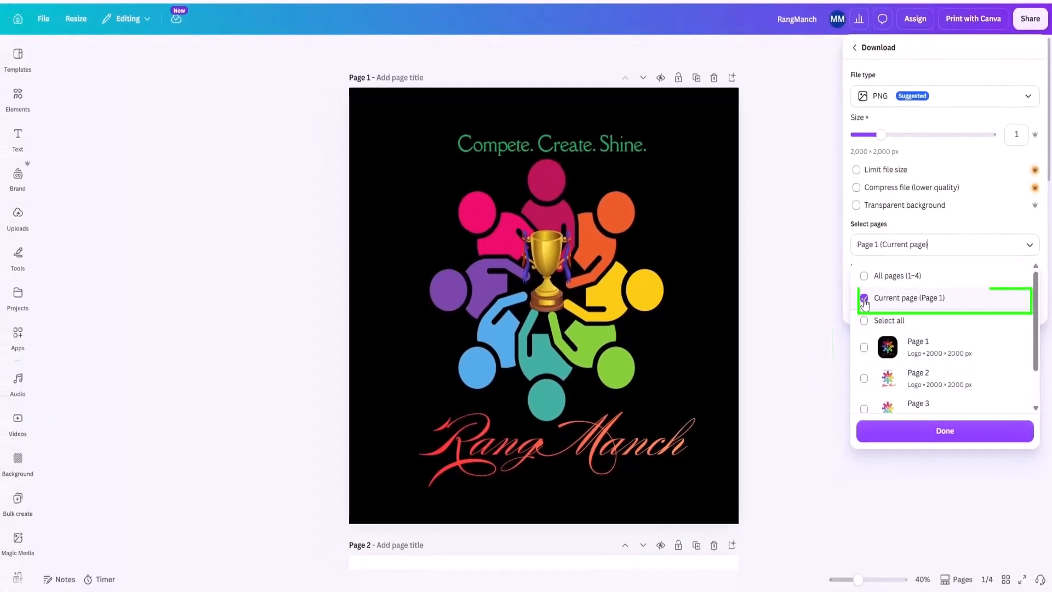
click(863, 301)
click(919, 439)
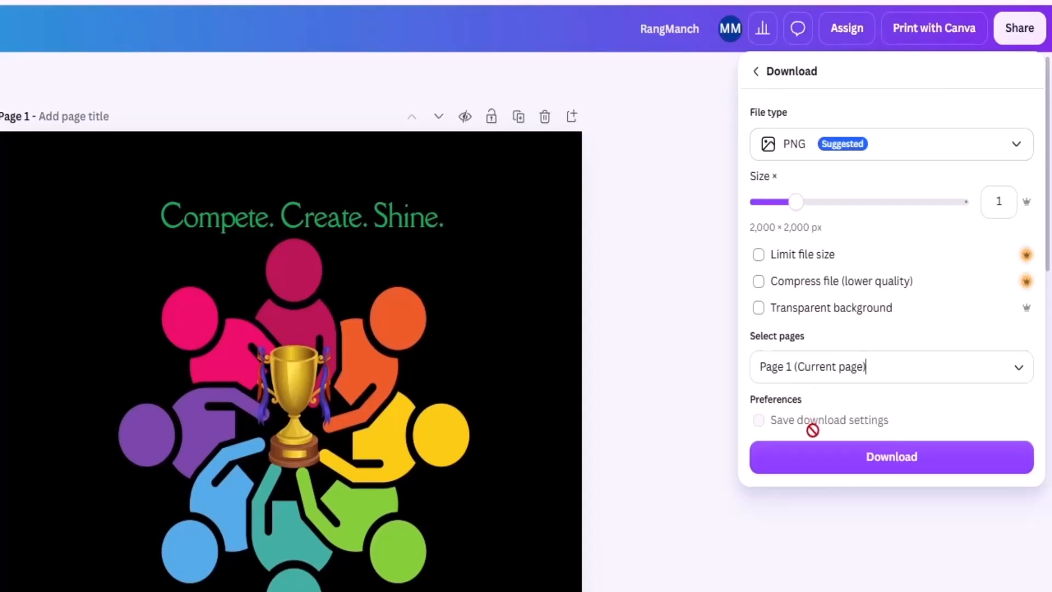
click(758, 310)
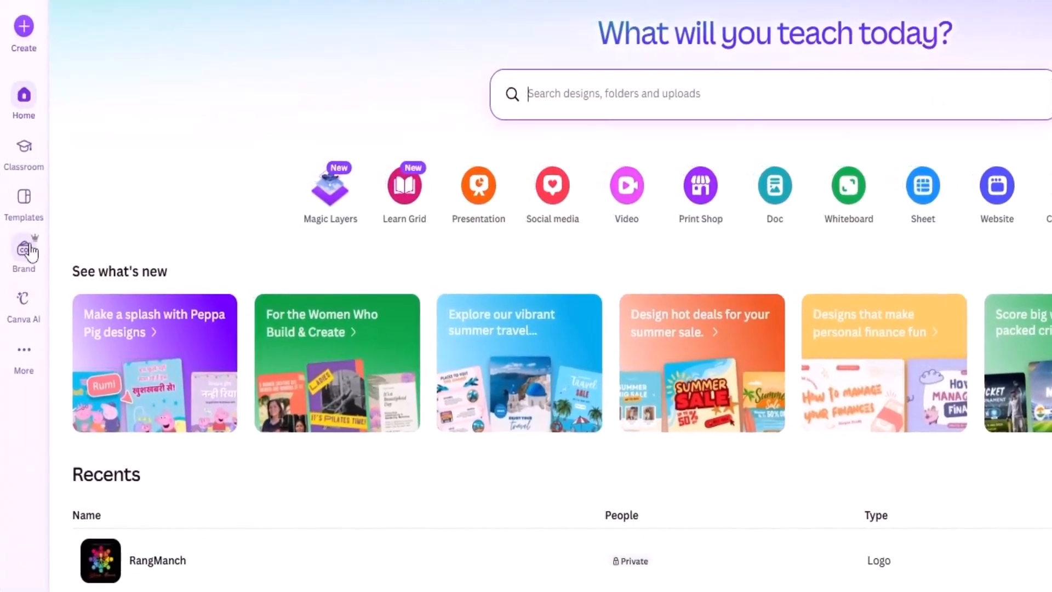
Create a new Brand Kit named RangManch.
click(30, 251)
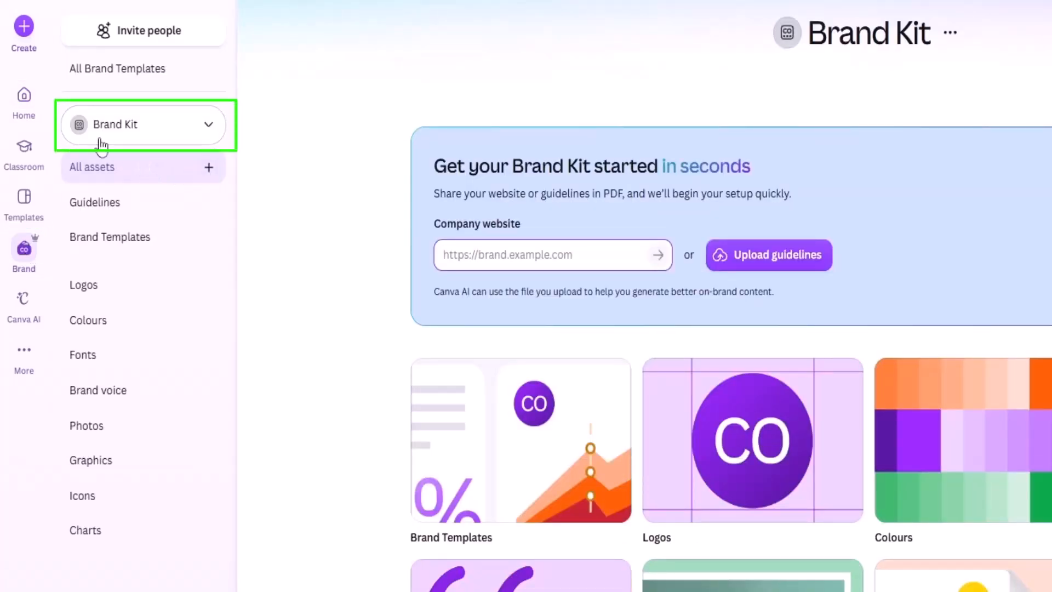
click(205, 133)
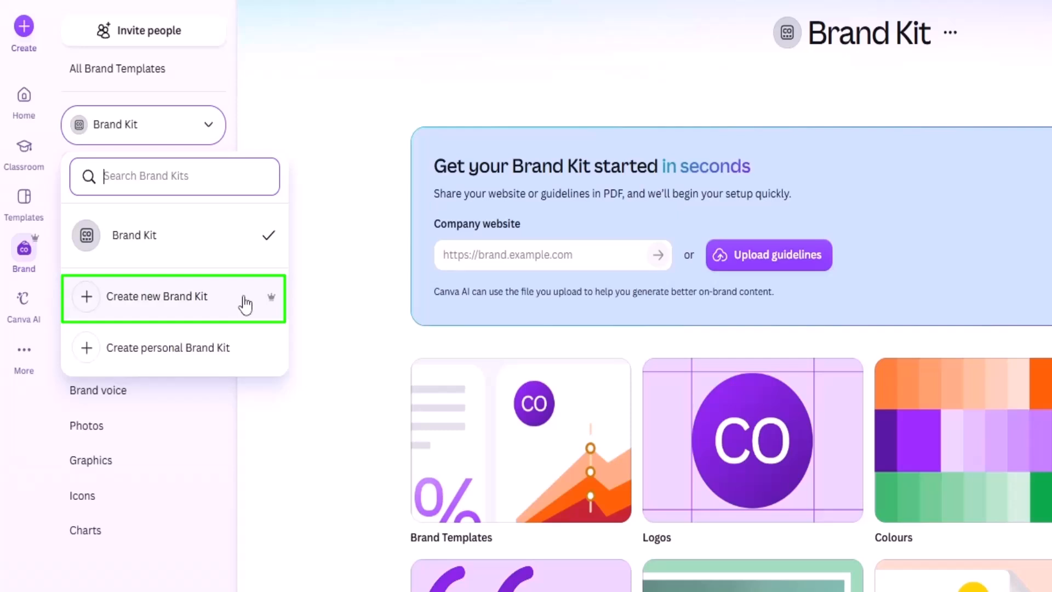
click(168, 303)
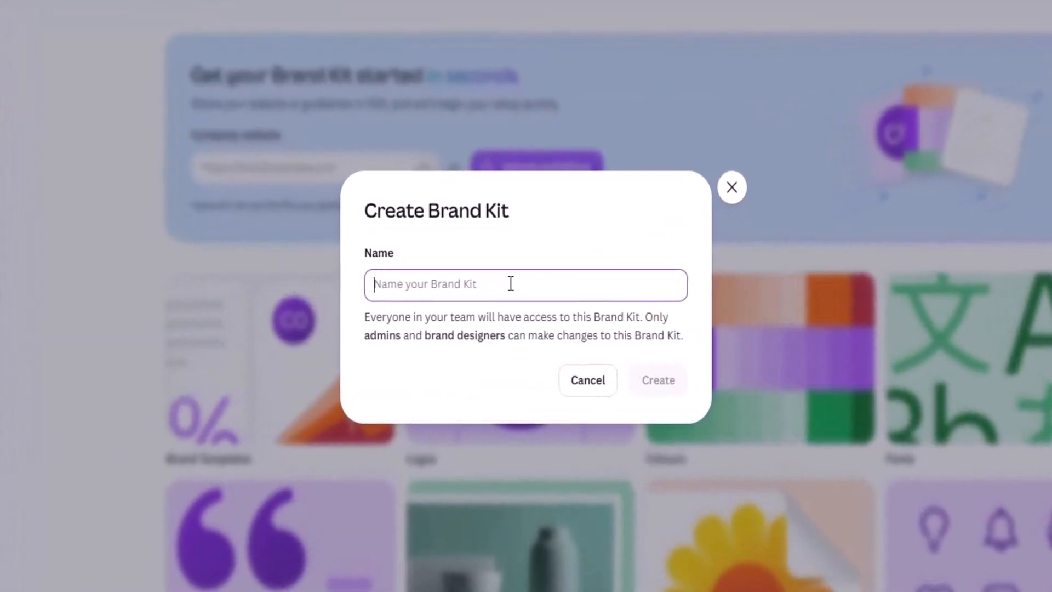
text(Ra)
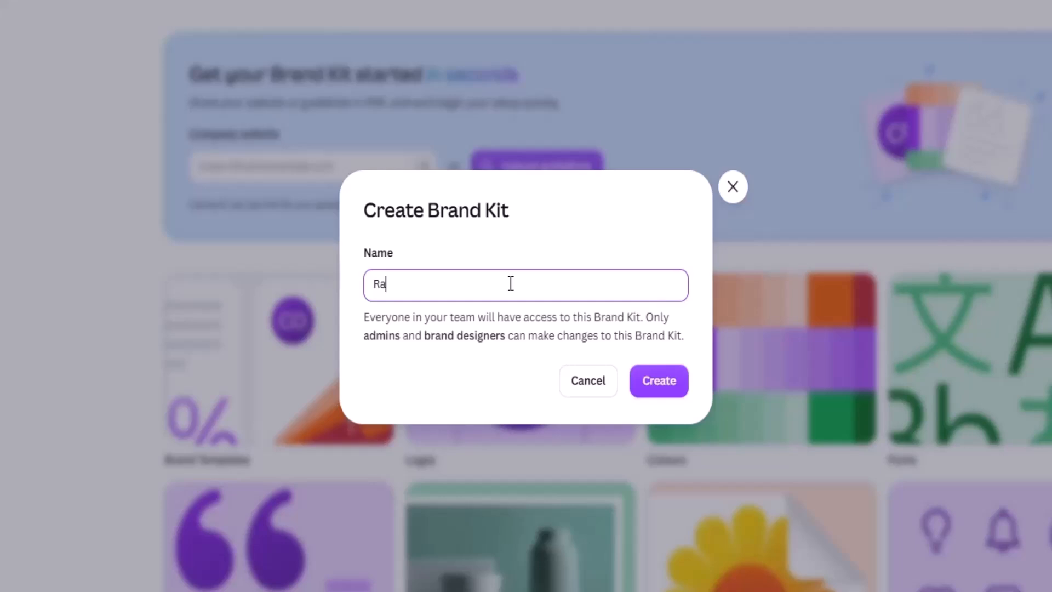
text(ngManch)
click(649, 382)
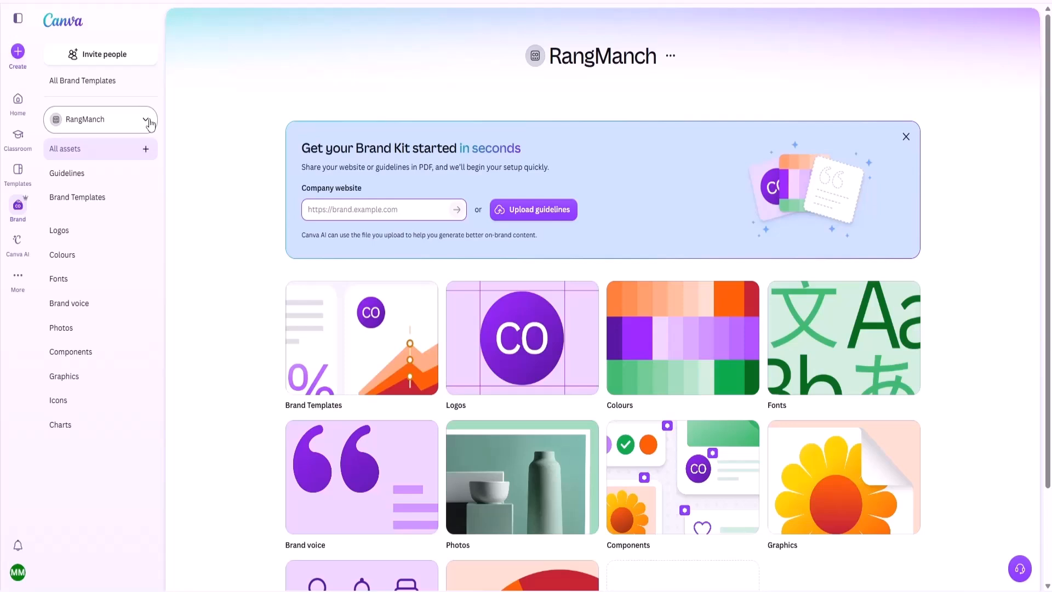
Upload the files RangManch Black, RangManch White TP and RangManch White to the Brand Kit's logos.
click(76, 239)
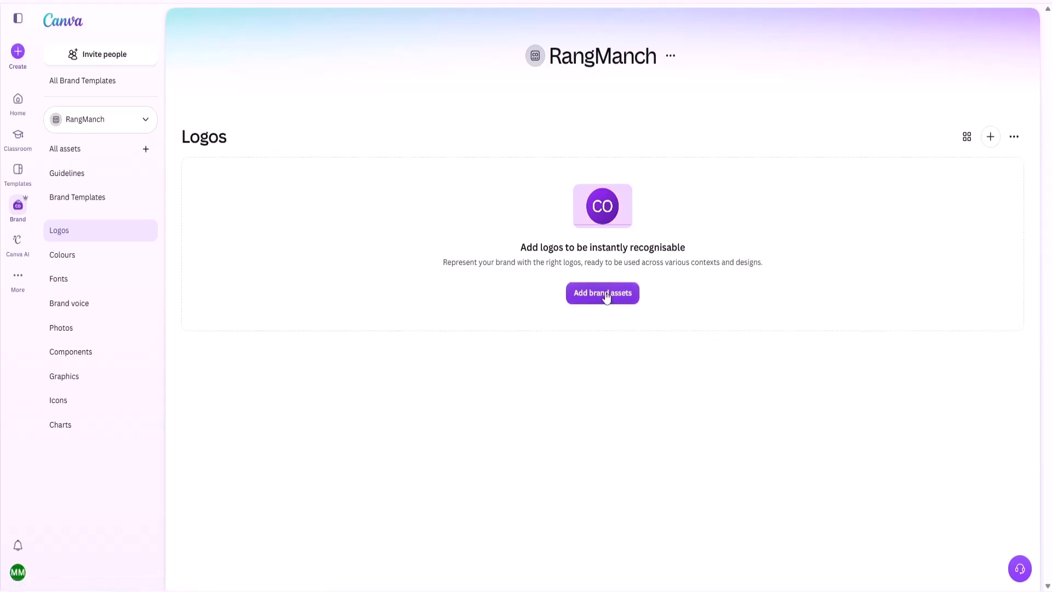
click(990, 137)
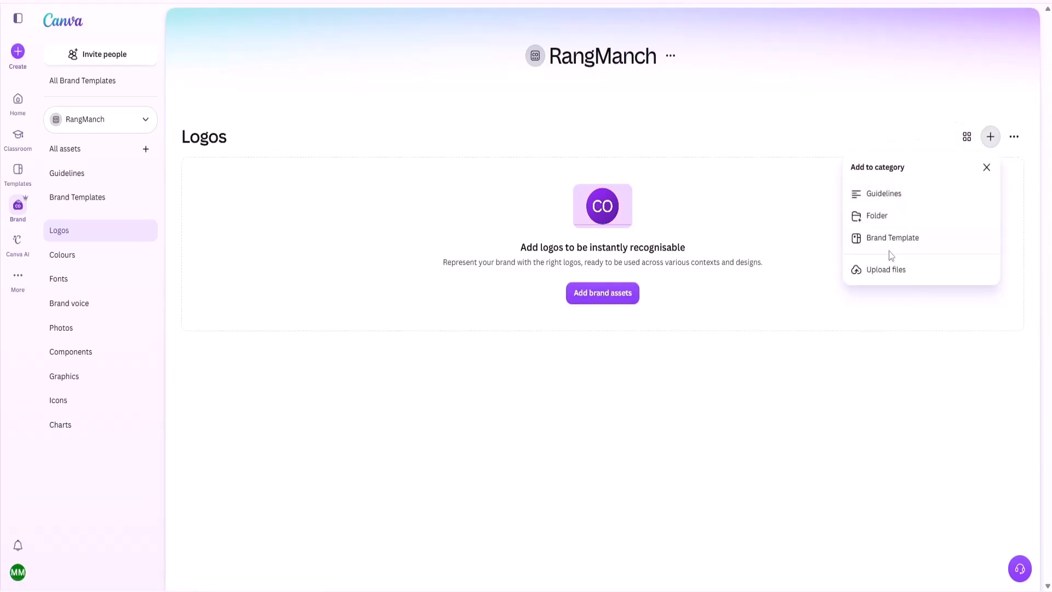
click(888, 271)
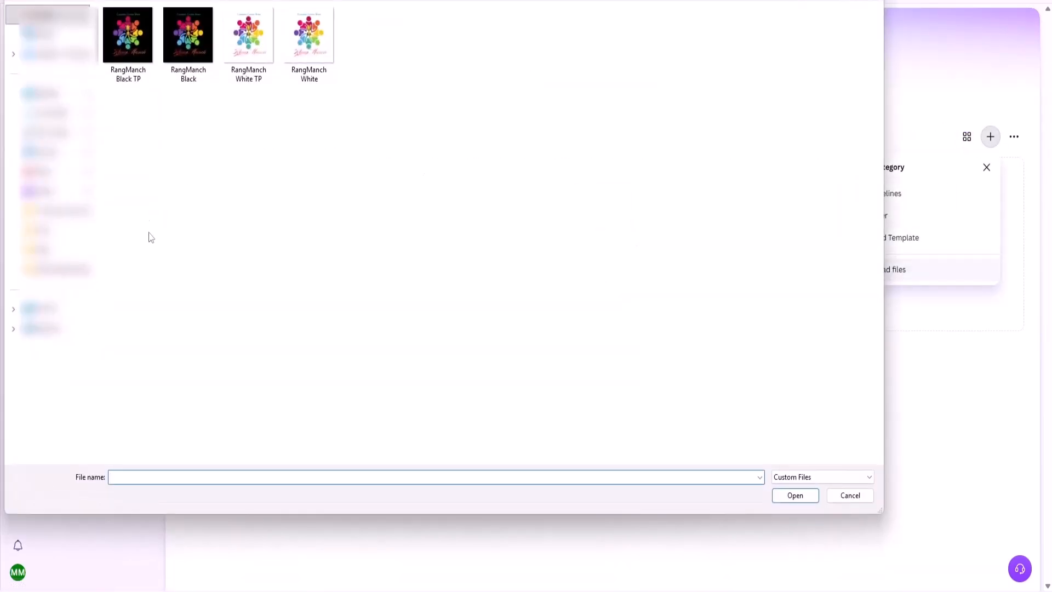
click(127, 38)
click(191, 49)
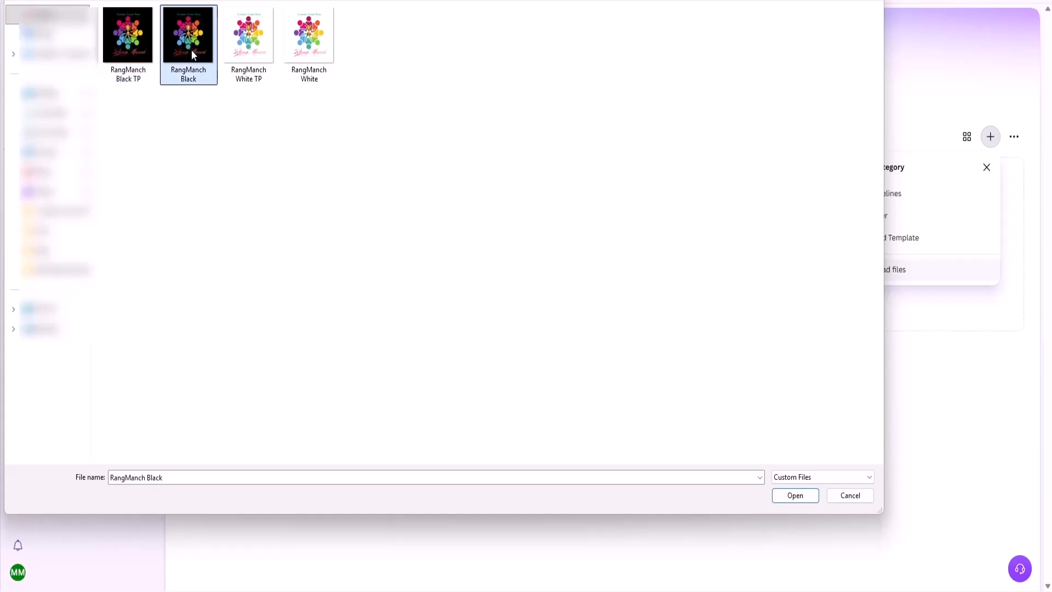
click(261, 57)
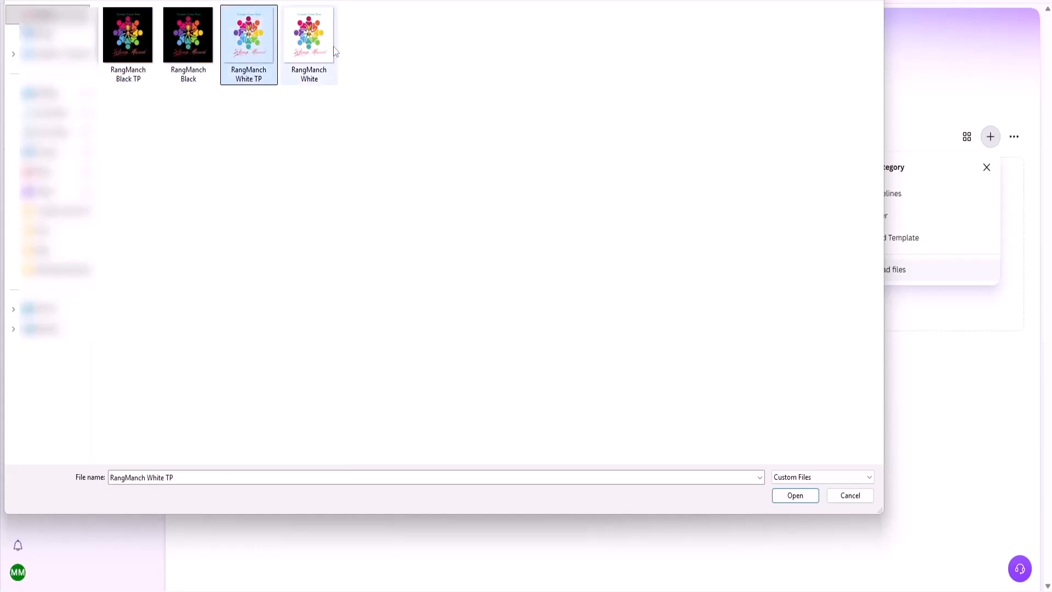
click(110, 44)
click(172, 45)
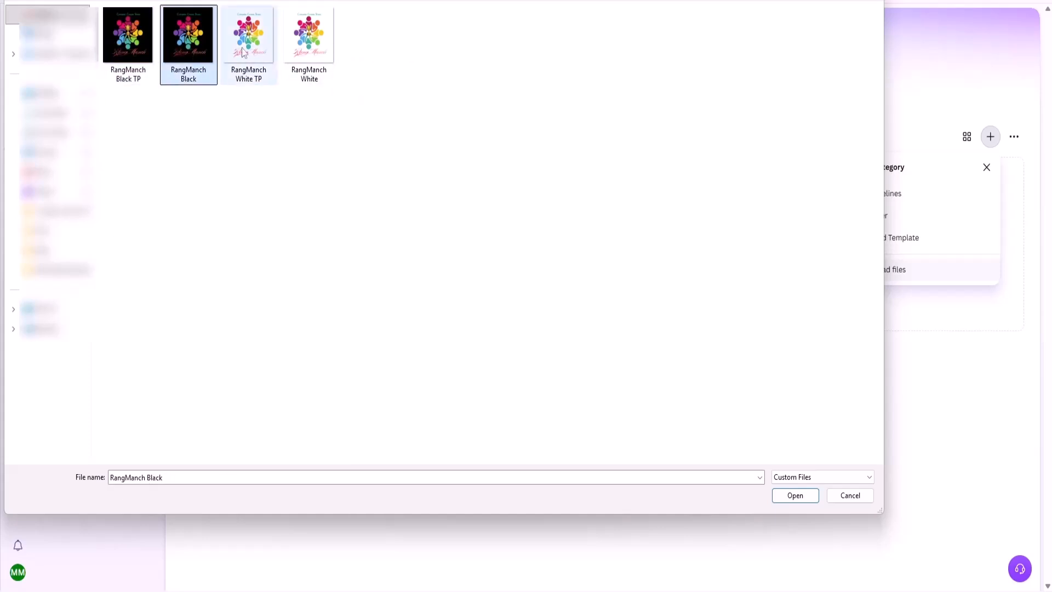
ctrl+click(247, 42)
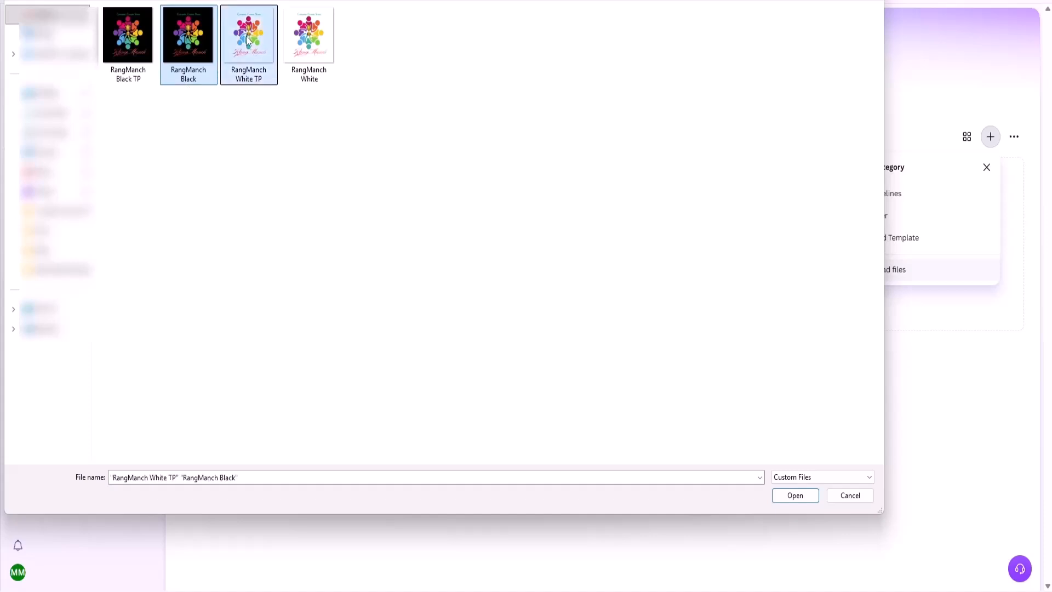
ctrl+click(303, 53)
click(801, 495)
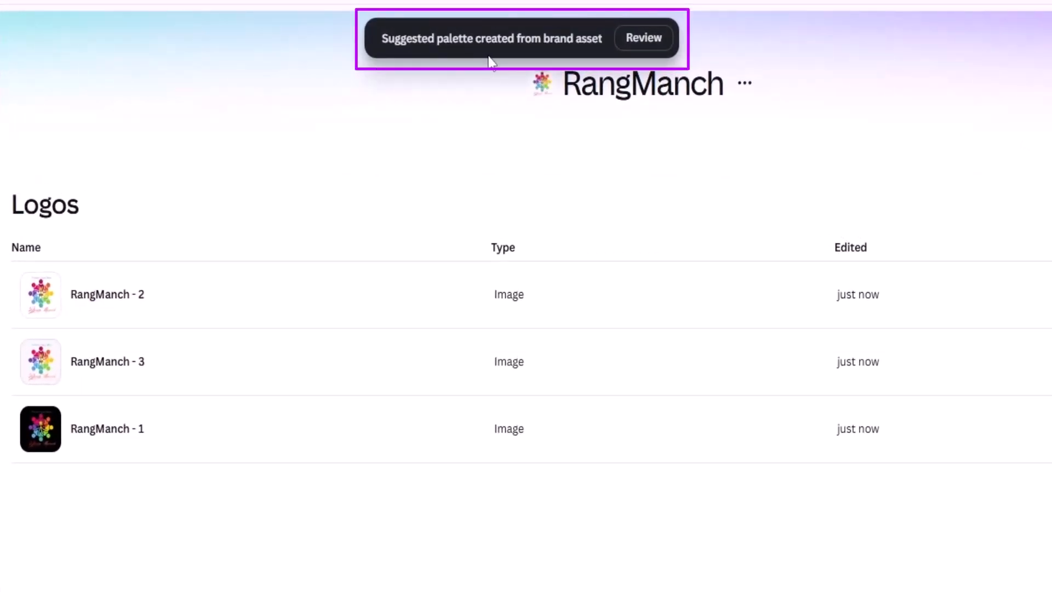
Review the suggested colour palettes and keep those from RangManch White TP.png, RangManch Black.png and RangManch White.png.
click(647, 47)
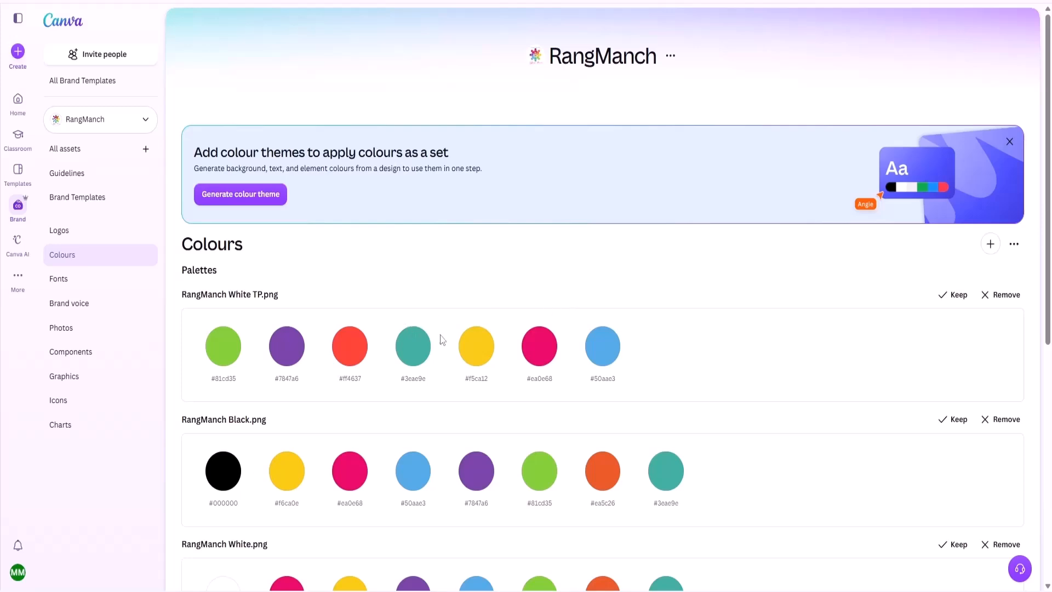
scroll(761, 418, down, 3)
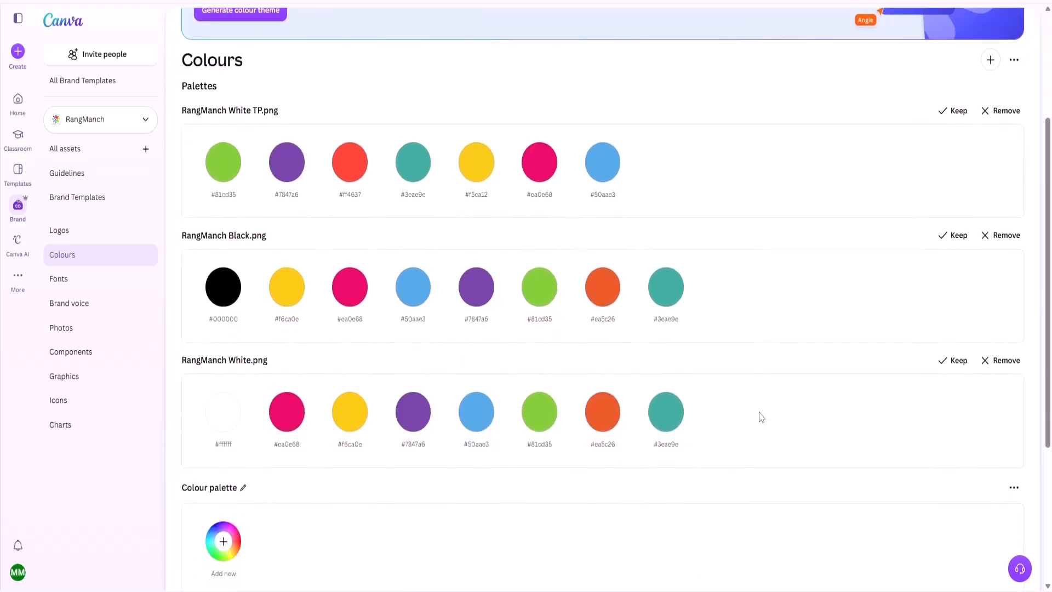
scroll(760, 417, down, 3)
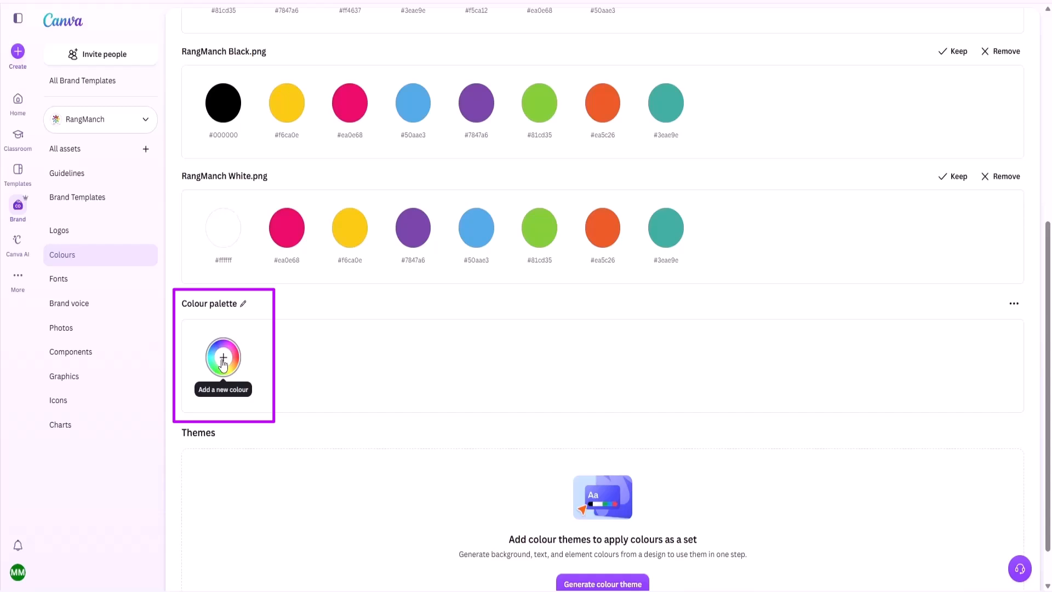
scroll(353, 364, up, 3)
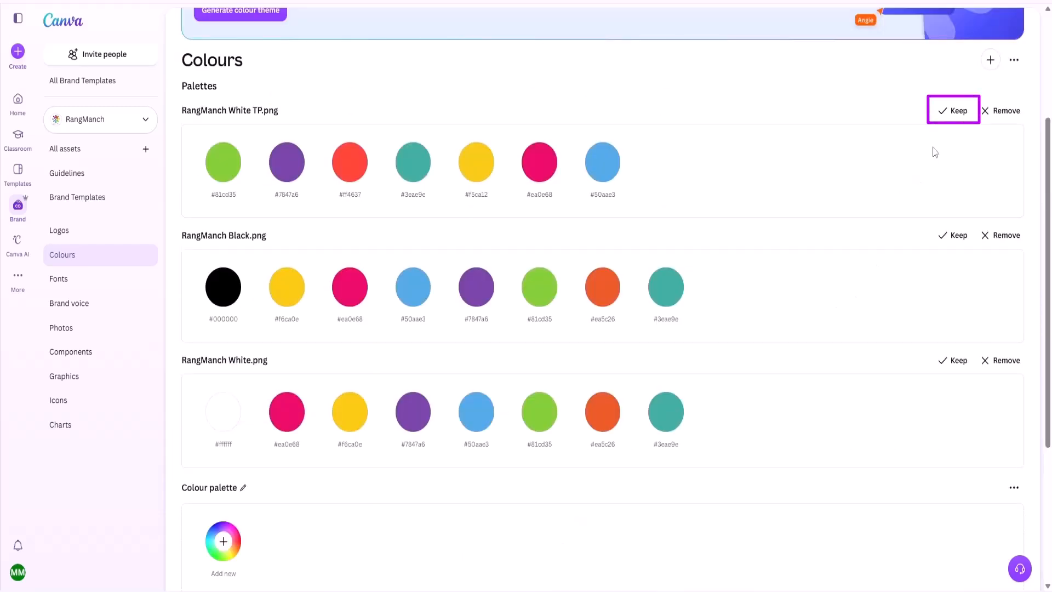
click(953, 115)
click(956, 113)
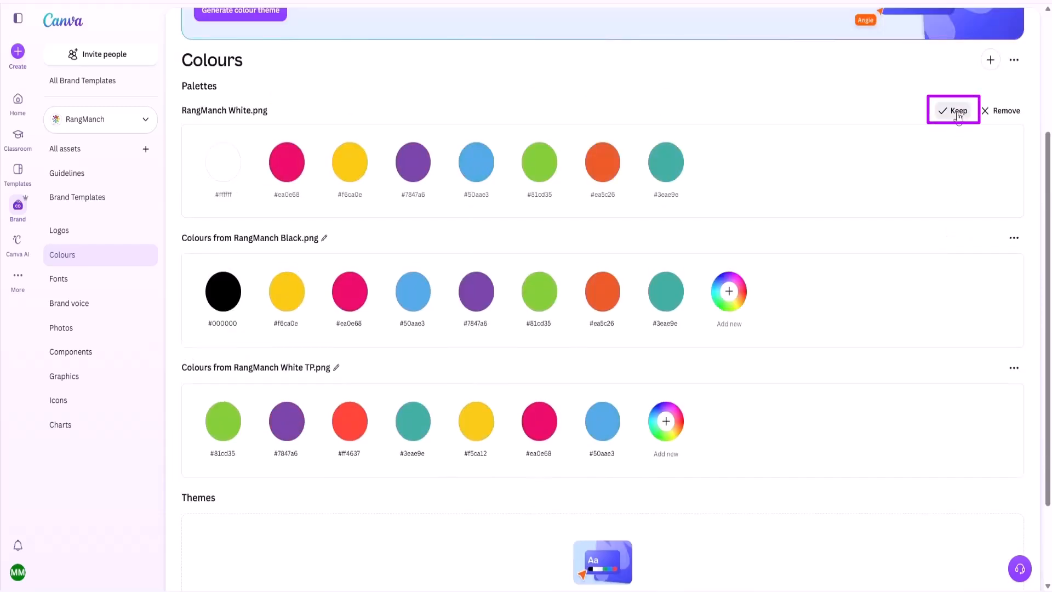
click(959, 113)
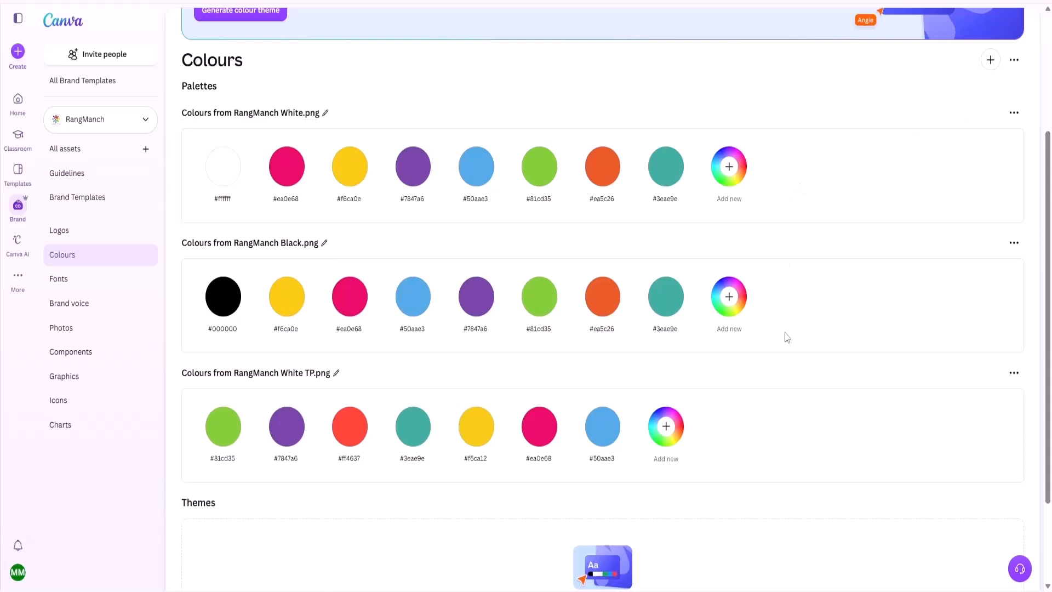
Review the colour palettes taken from the three RangManch logos and check the options for adding another palette.
scroll(782, 200, down, 2)
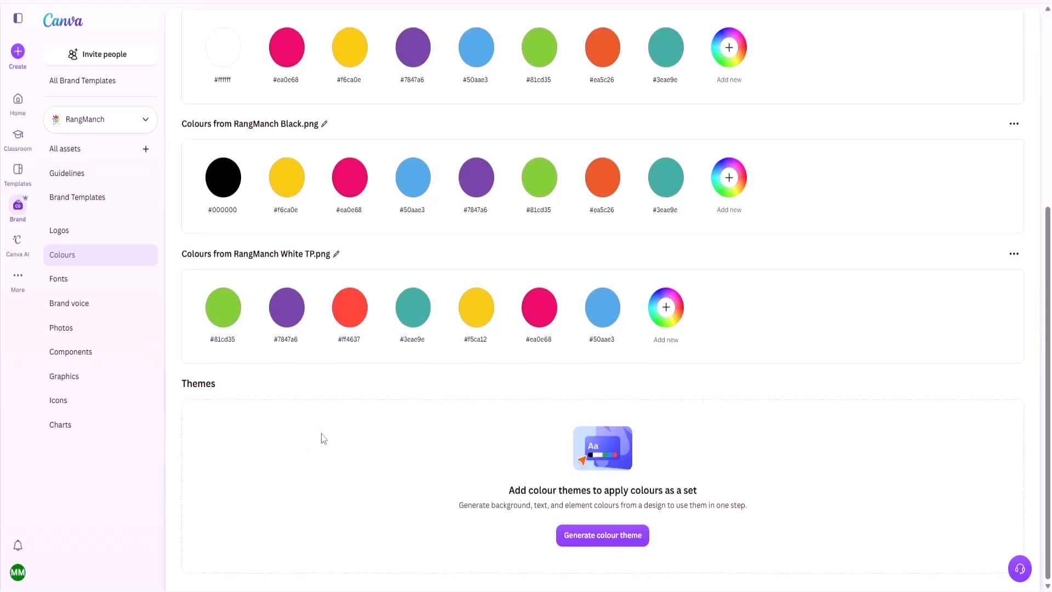
scroll(324, 438, up, 3)
scroll(321, 433, down, 3)
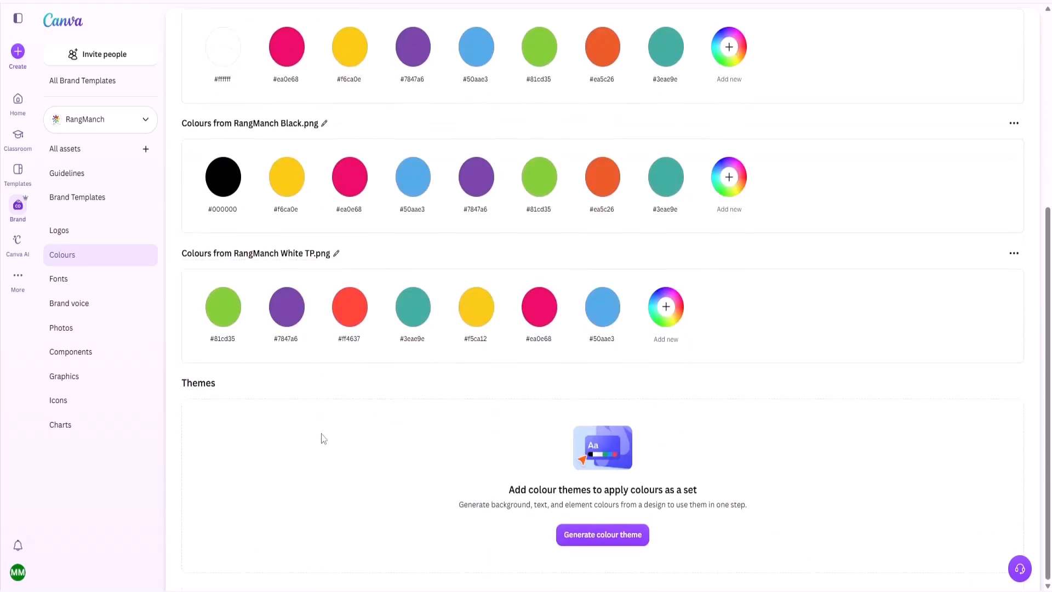
scroll(848, 488, up, 4)
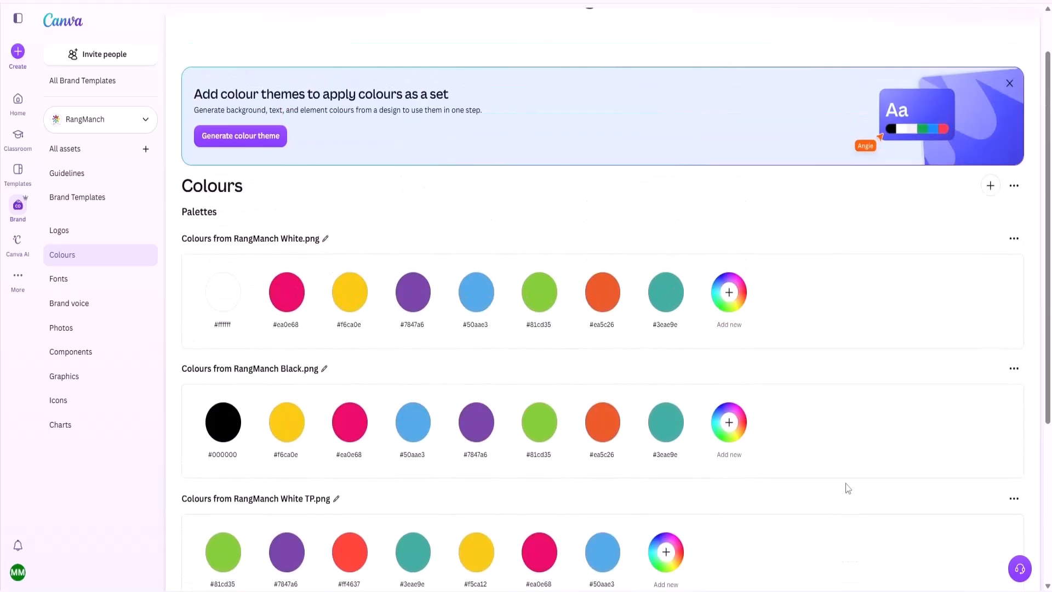
click(991, 186)
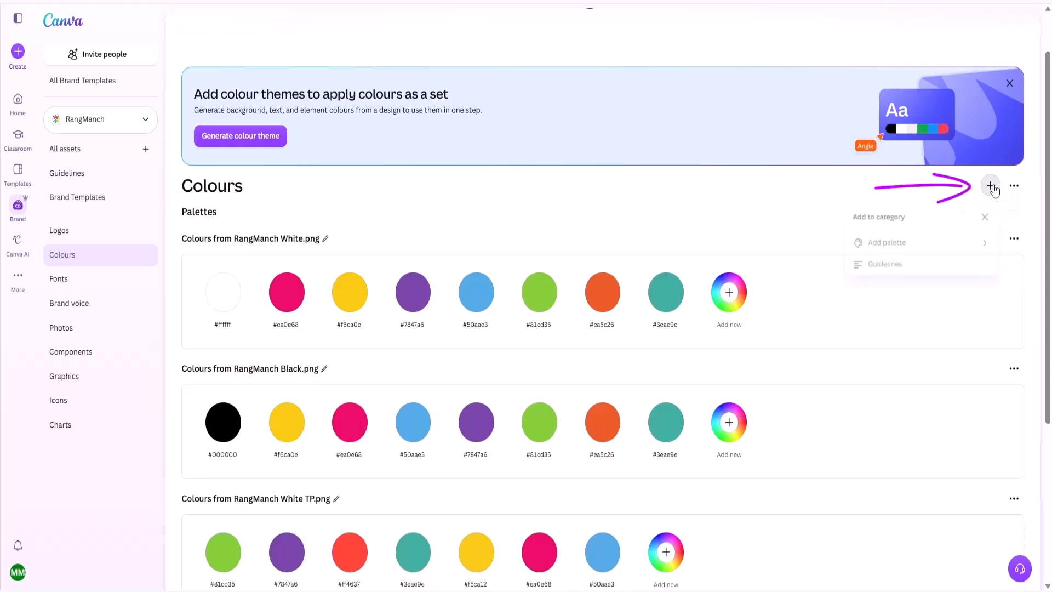
click(908, 245)
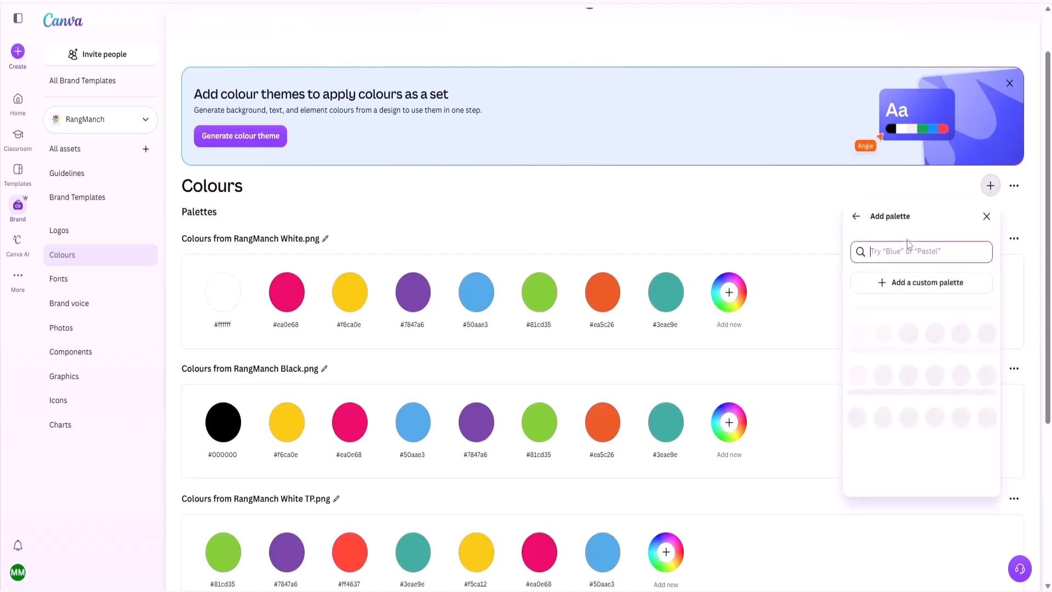
click(986, 217)
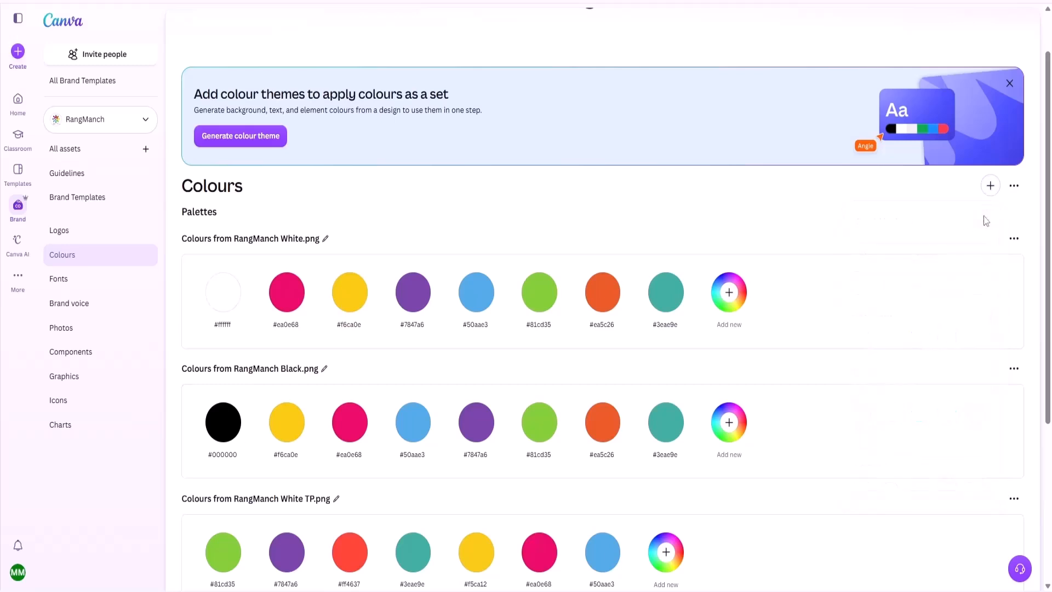
Examine the font, heading type and size settings of the Brand Kit's text styles, up to the Title style.
click(73, 285)
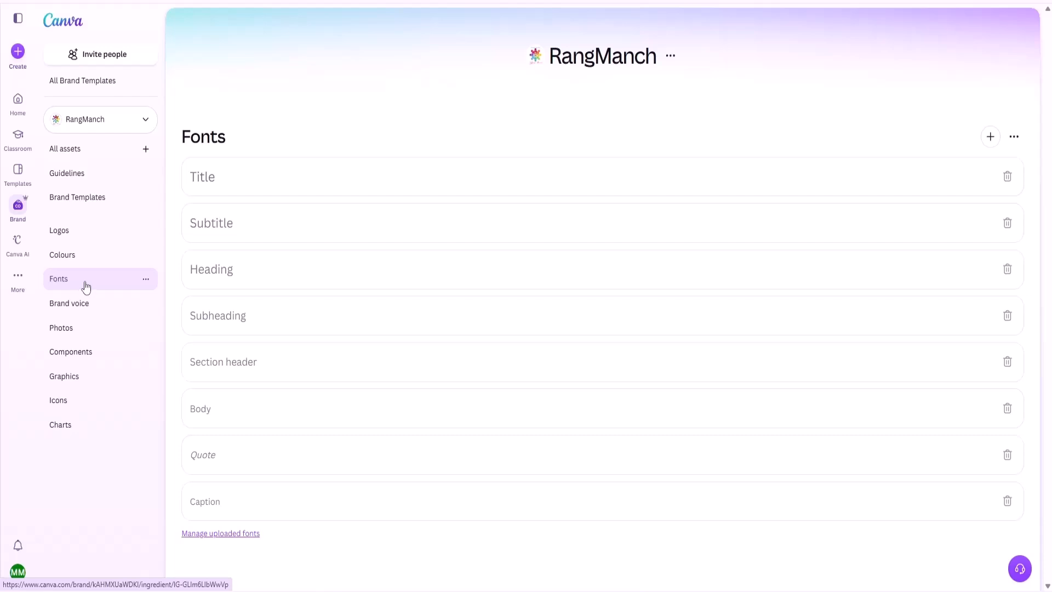
click(373, 392)
click(380, 372)
click(362, 327)
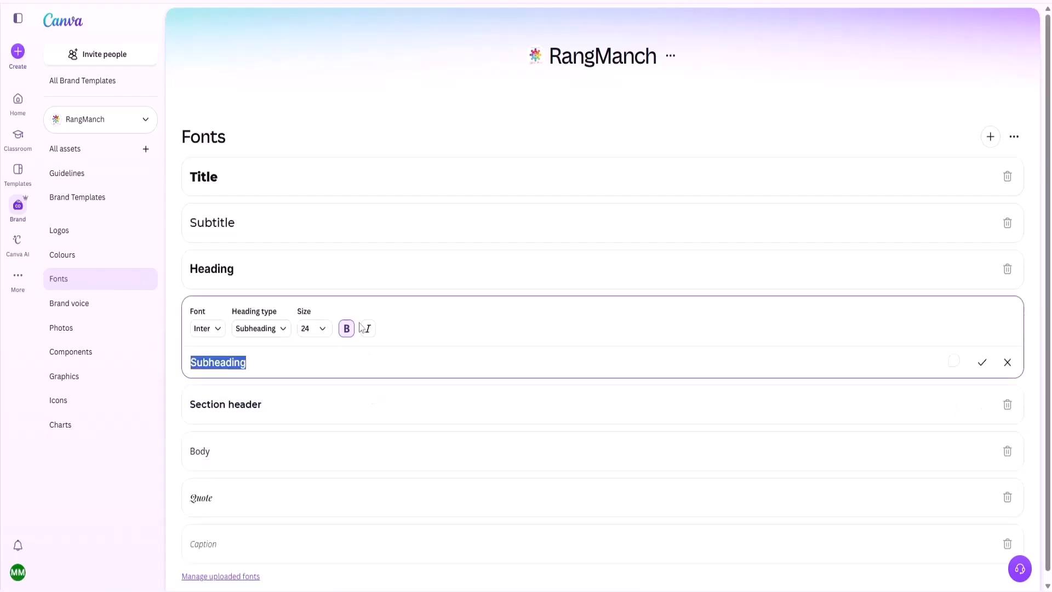
click(361, 271)
click(359, 226)
click(353, 171)
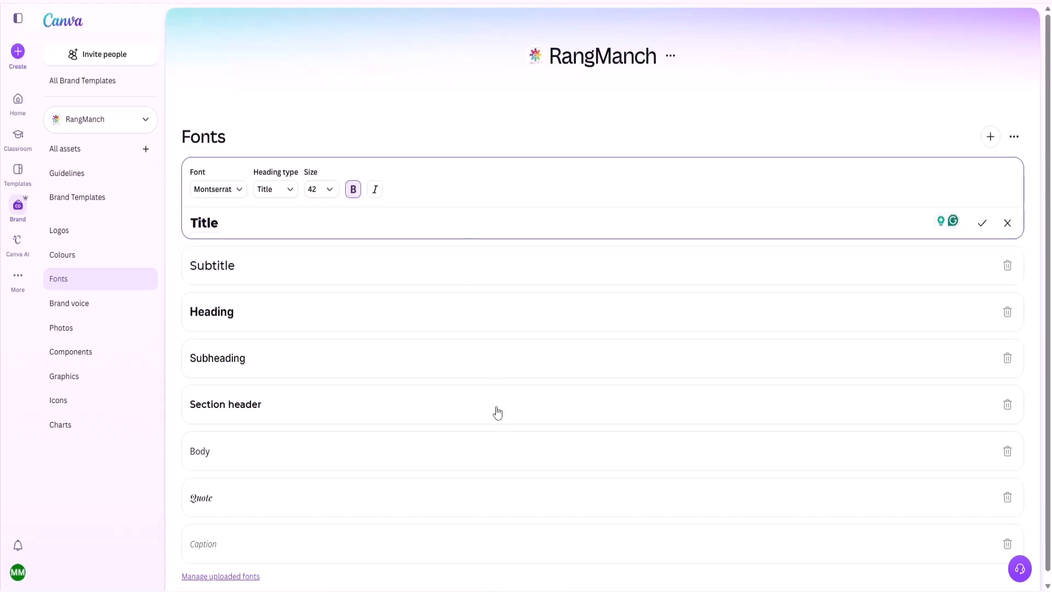
scroll(499, 412, down, 1)
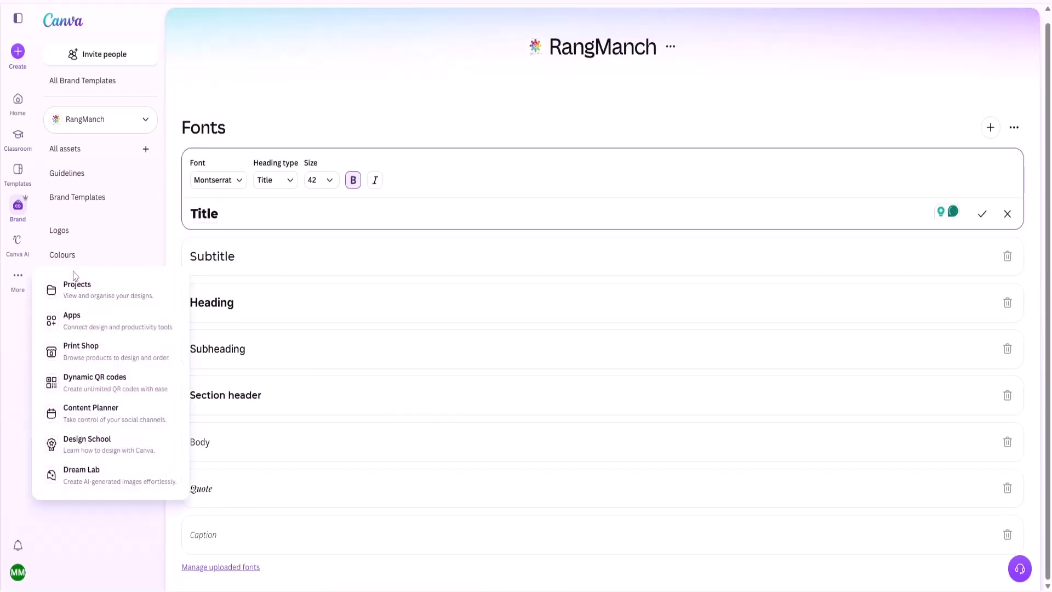
scroll(63, 231, up, 1)
click(64, 230)
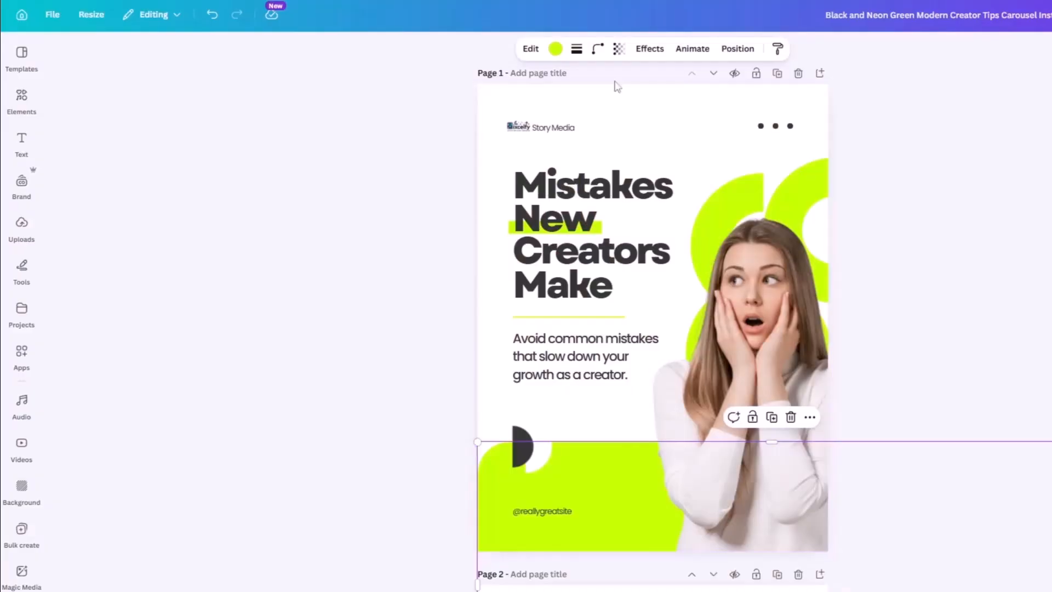
Try RangManch palette colours on the rounded shape at the bottom of Page 1, settling on the peach photo colour.
click(555, 48)
click(171, 261)
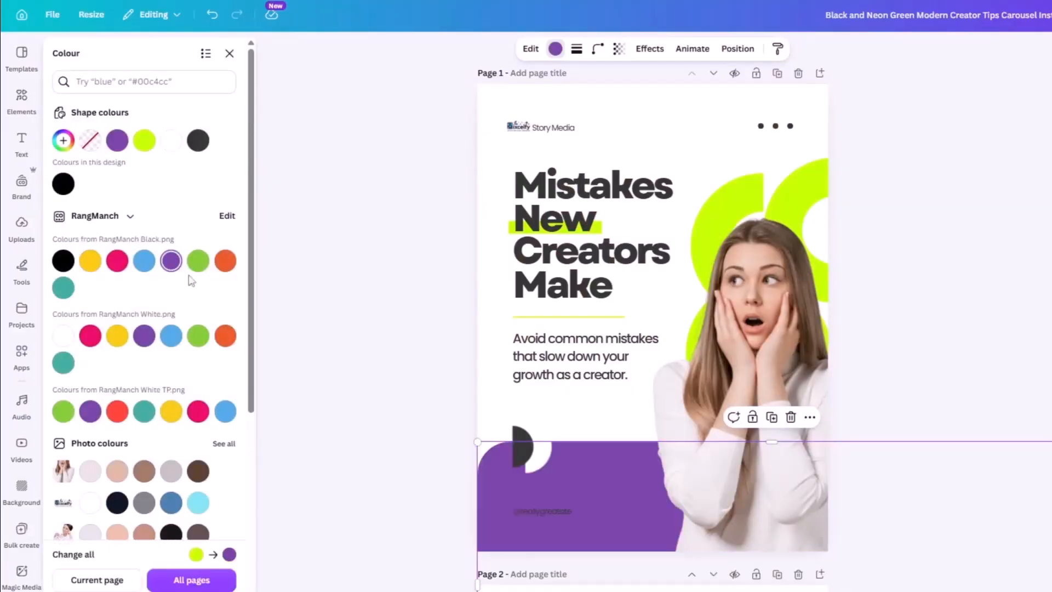
click(197, 260)
click(116, 261)
click(117, 471)
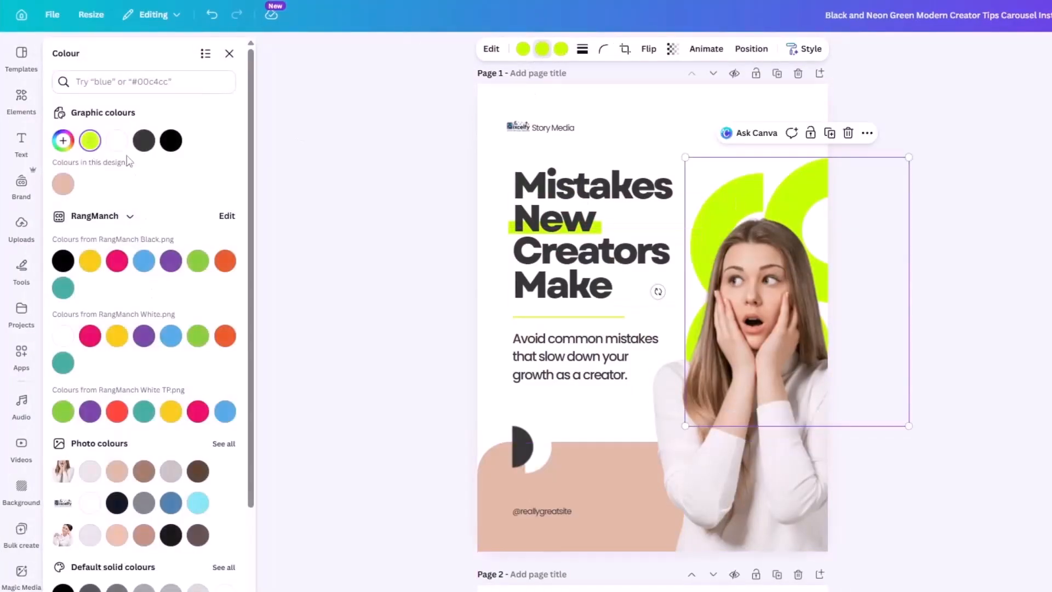
Recolour the arc graphic behind the woman, giving its second colour dark brown and its third peach from the photo colours.
click(171, 141)
click(143, 473)
click(119, 473)
click(198, 472)
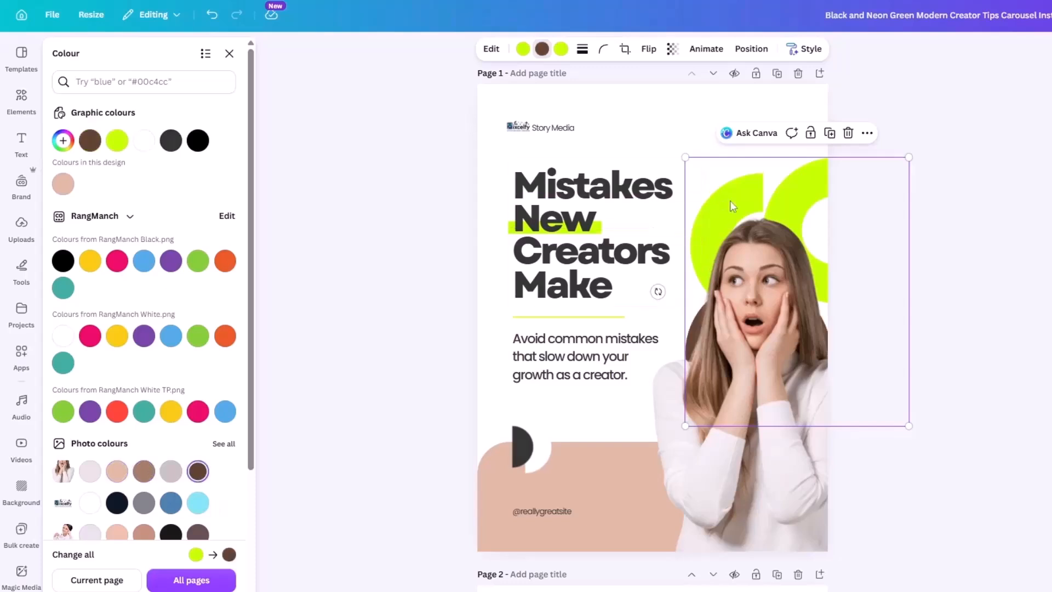
click(561, 48)
click(172, 474)
click(144, 472)
click(117, 474)
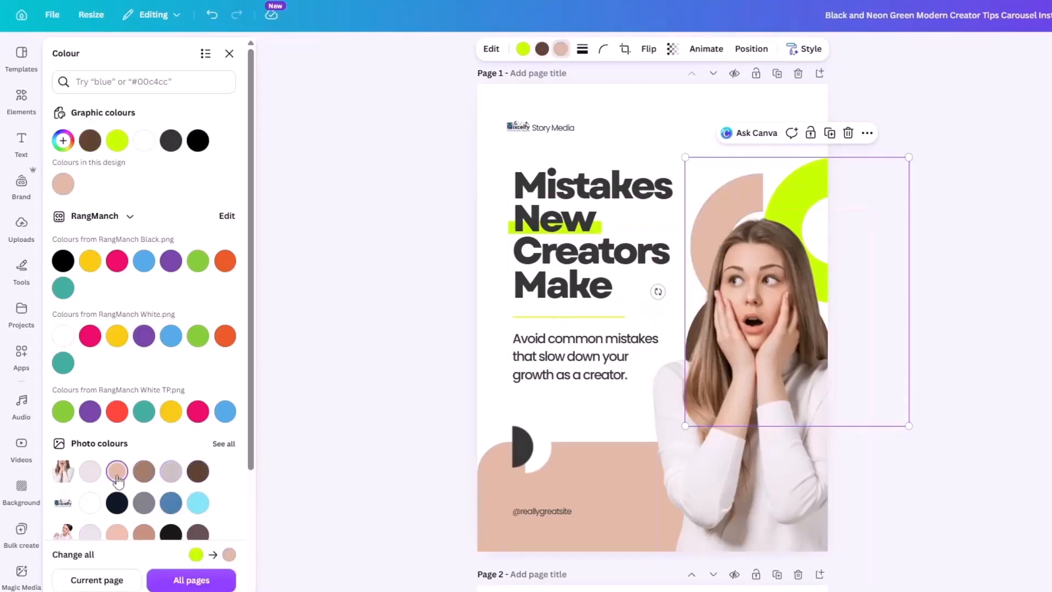
click(523, 49)
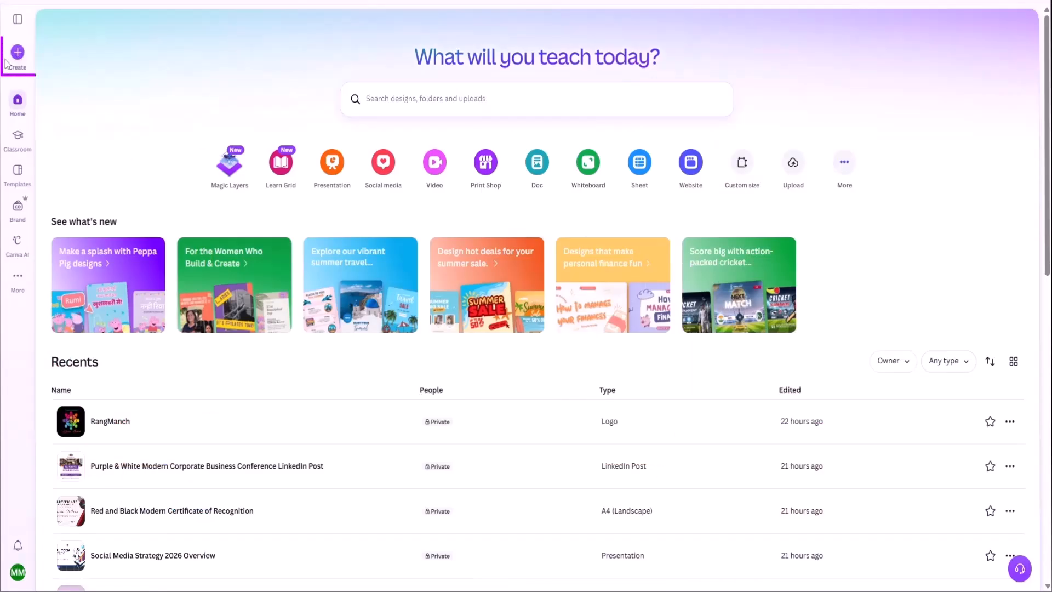
Create a new social media design in the Facebook Cover (Landscape) format.
click(13, 57)
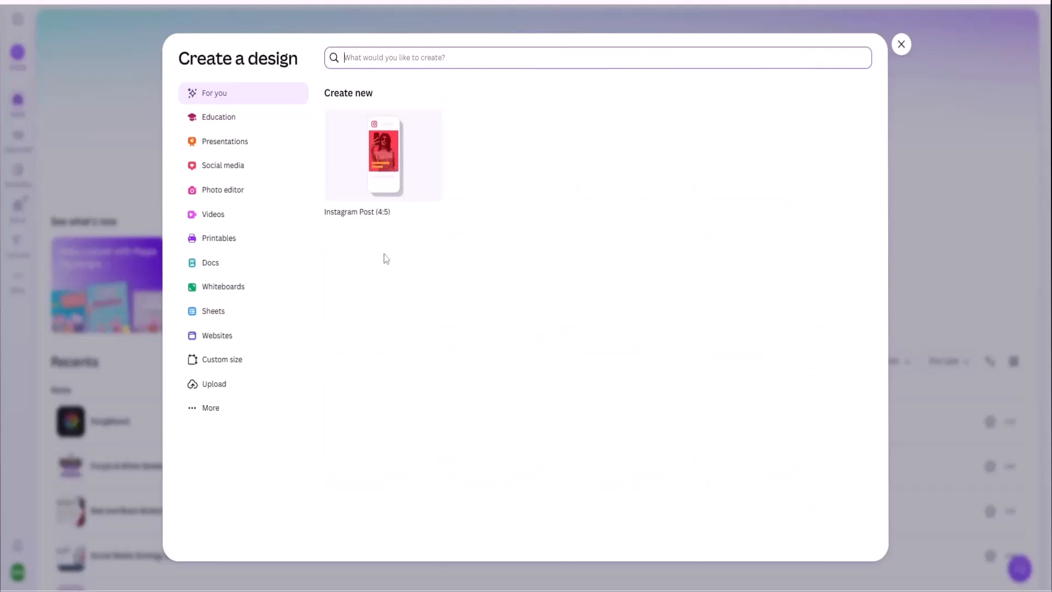
click(217, 170)
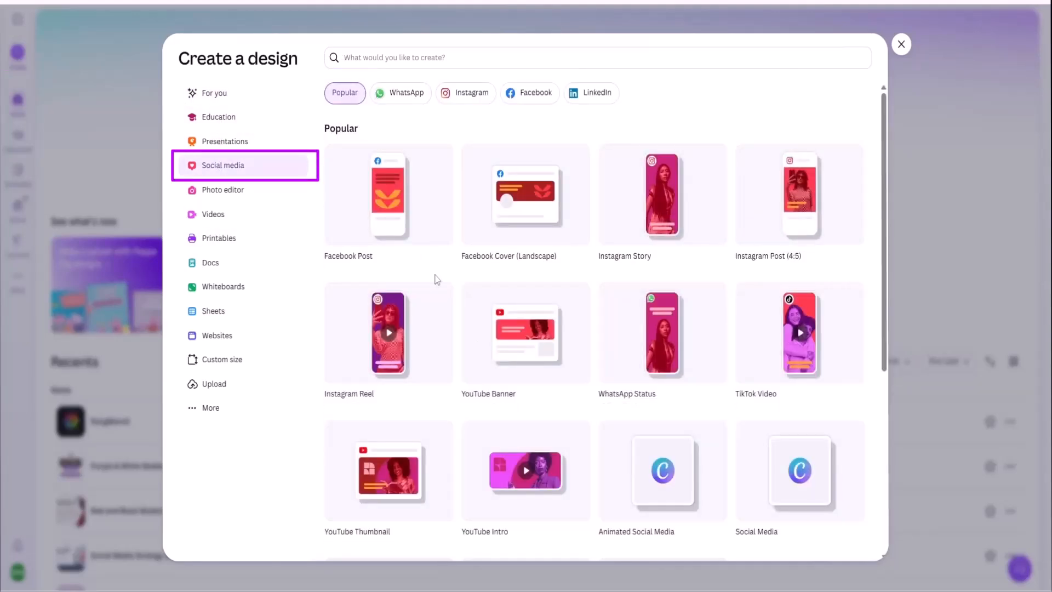
click(524, 226)
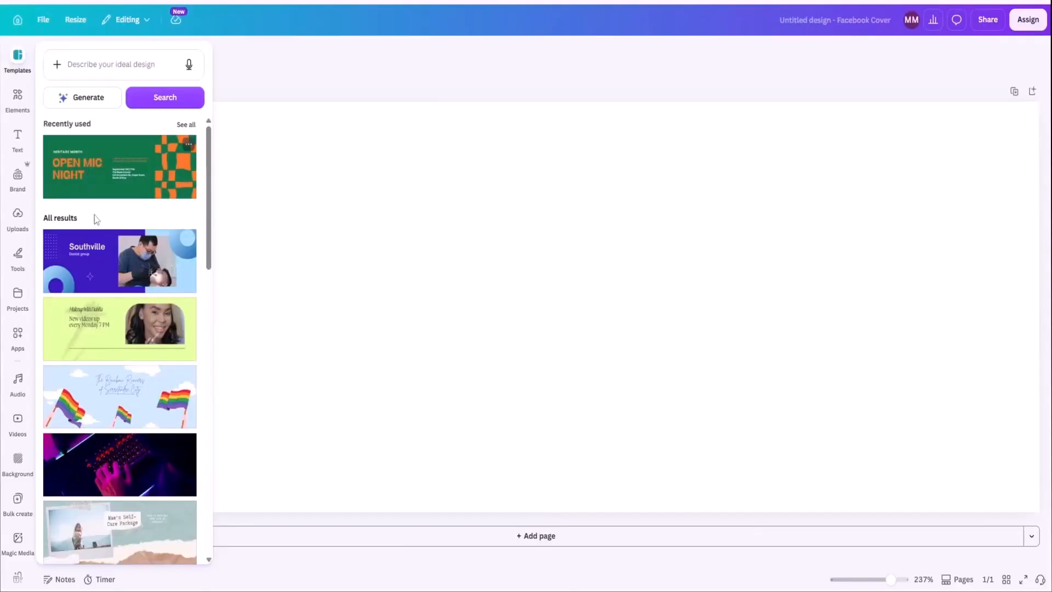
Apply the red Happy New Year template with lanterns and tigers to the blank Facebook cover.
scroll(105, 325, down, 5)
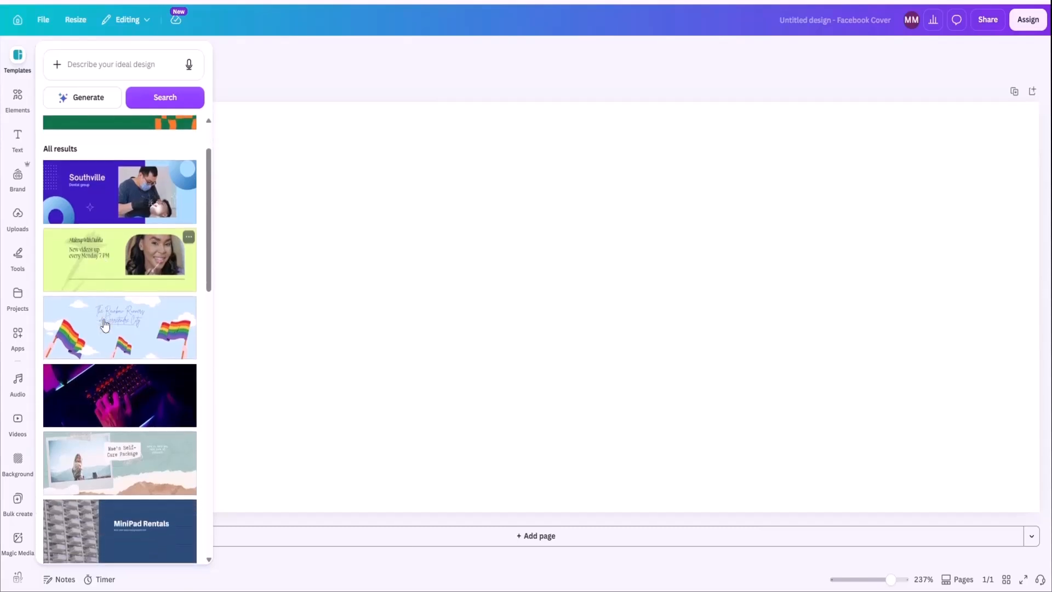
scroll(104, 325, down, 5)
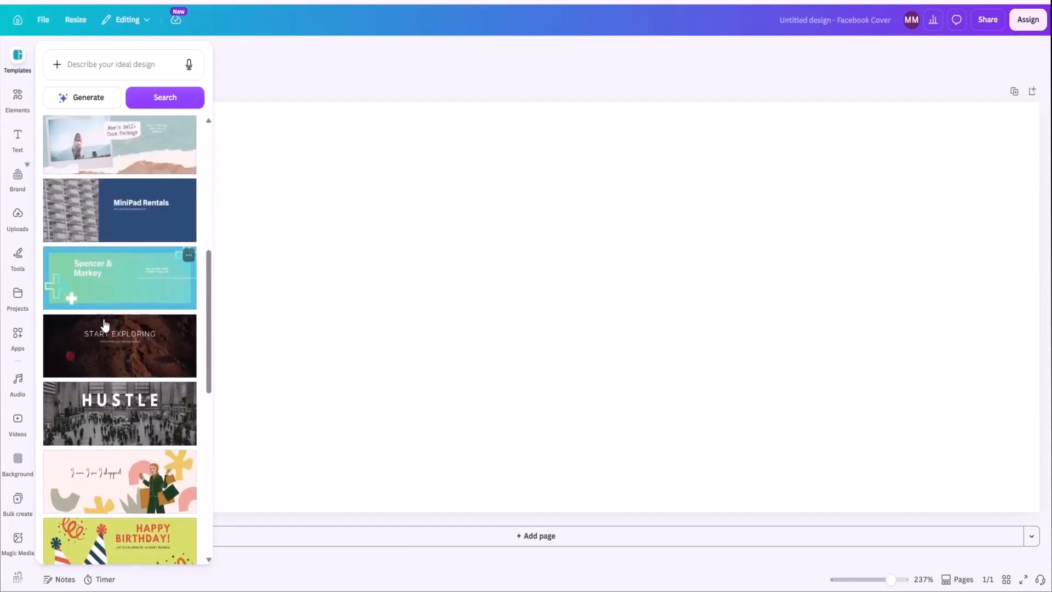
scroll(105, 325, down, 6)
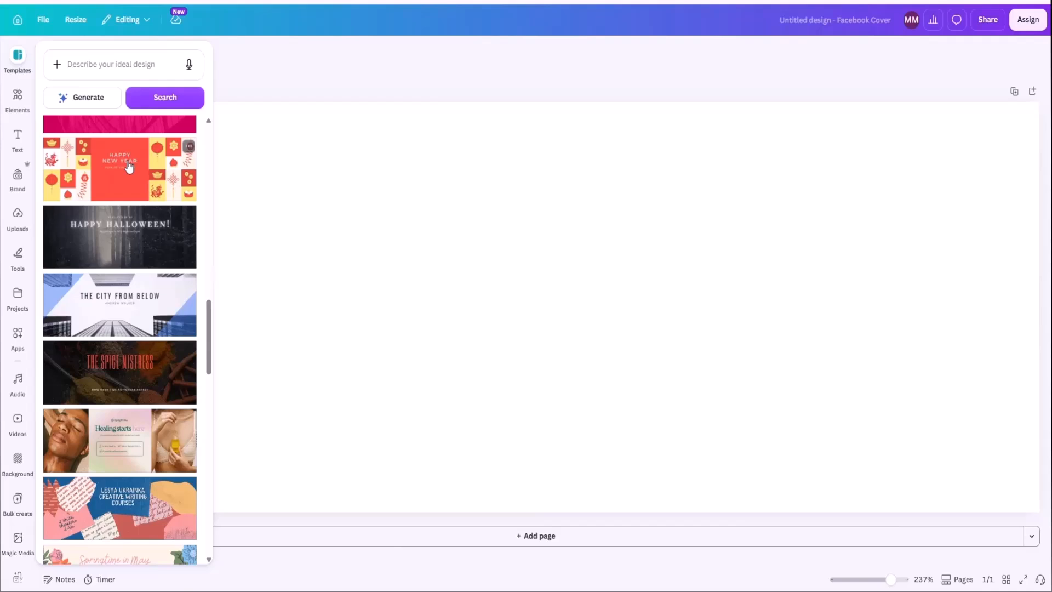
click(128, 167)
click(690, 339)
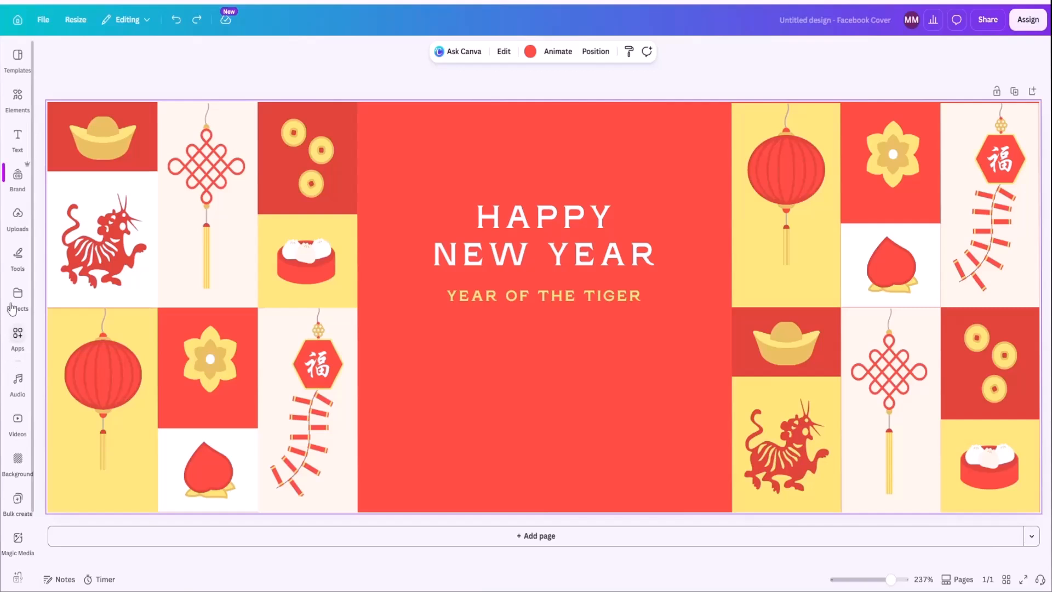
Switch the design's brand assets to the RangManch Brand Kit and bring its colour palettes into view.
click(17, 184)
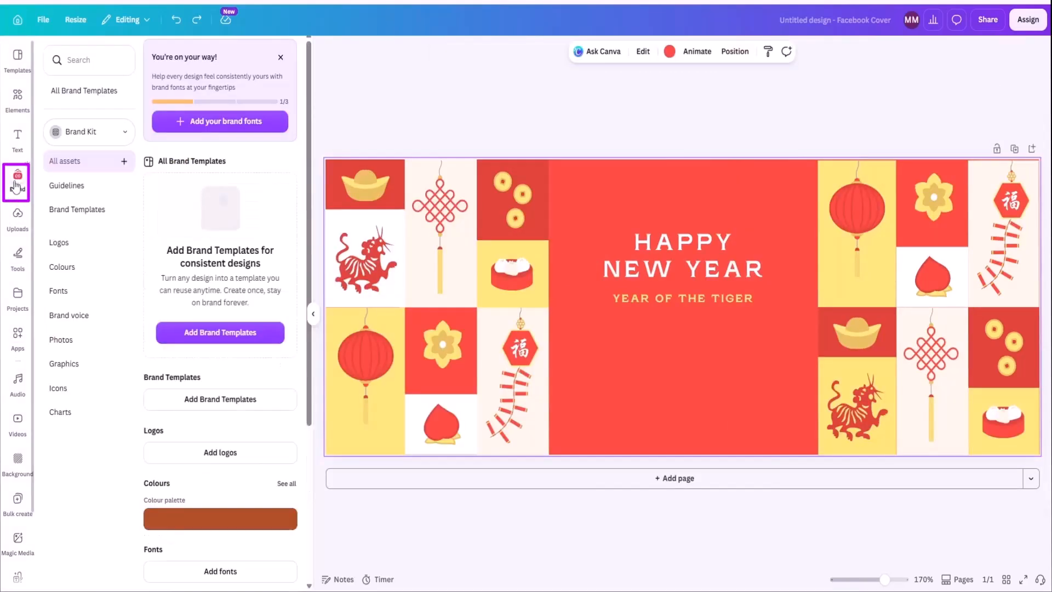
click(121, 138)
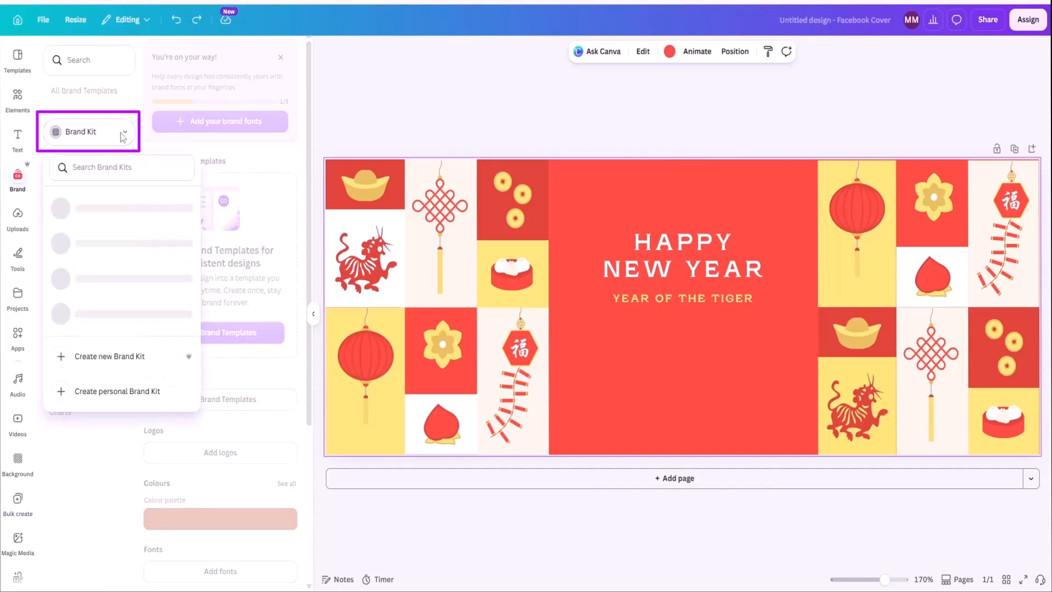
click(115, 249)
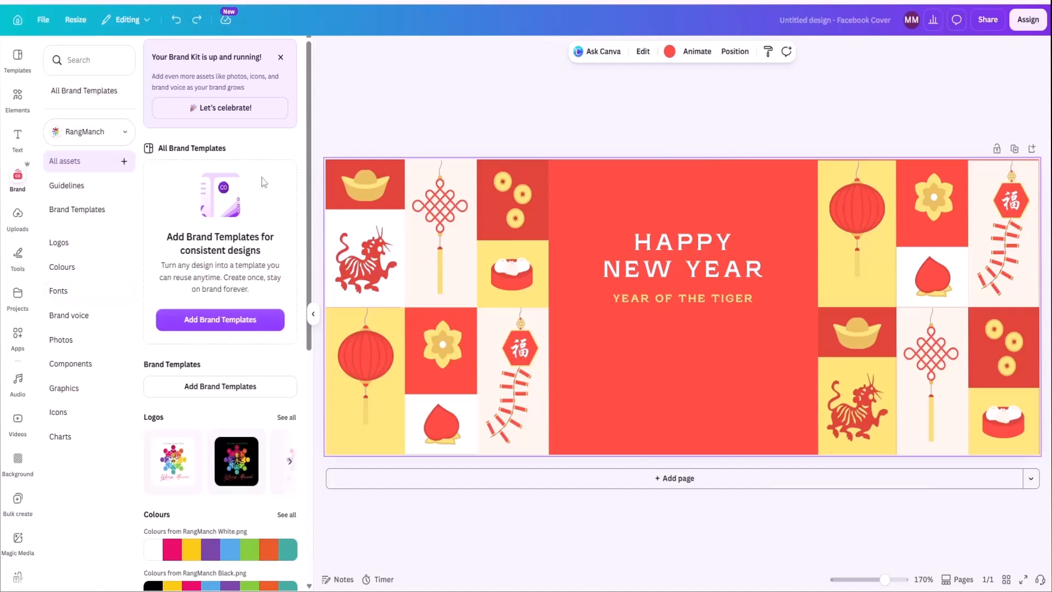
scroll(258, 199, down, 2)
scroll(258, 201, down, 3)
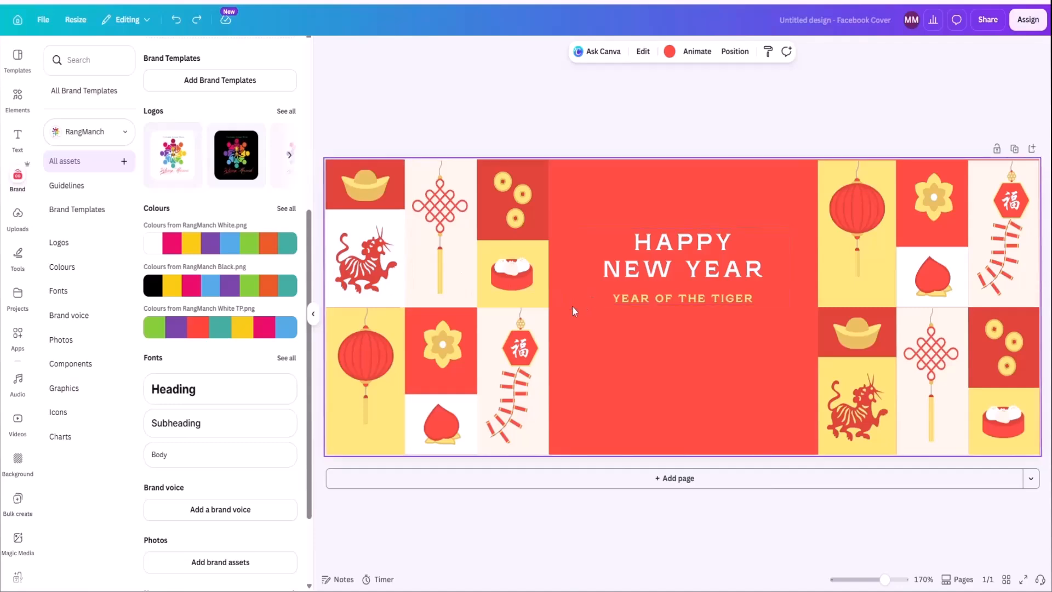
Try recolouring the Happy New Year cover by shuffling the palette from RangManch White.png.
mouse_move(219, 250)
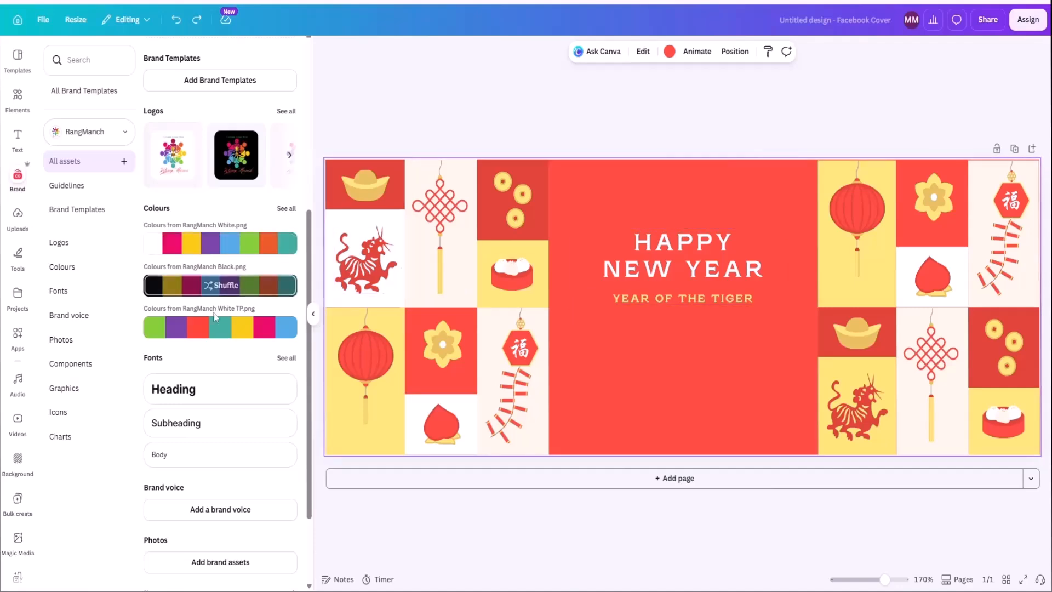
mouse_move(226, 331)
mouse_move(231, 247)
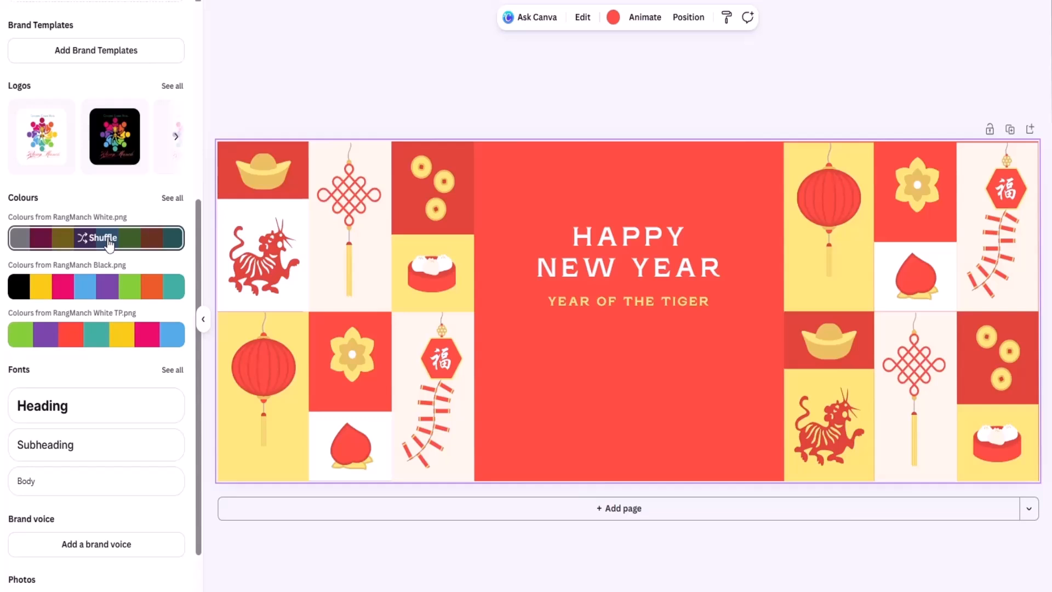
click(110, 245)
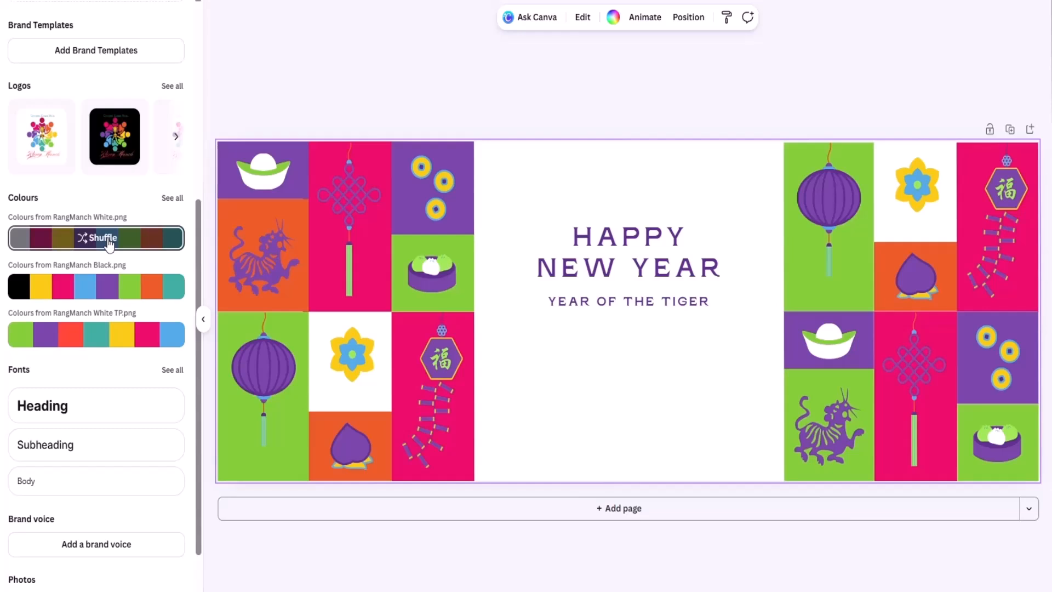
click(109, 244)
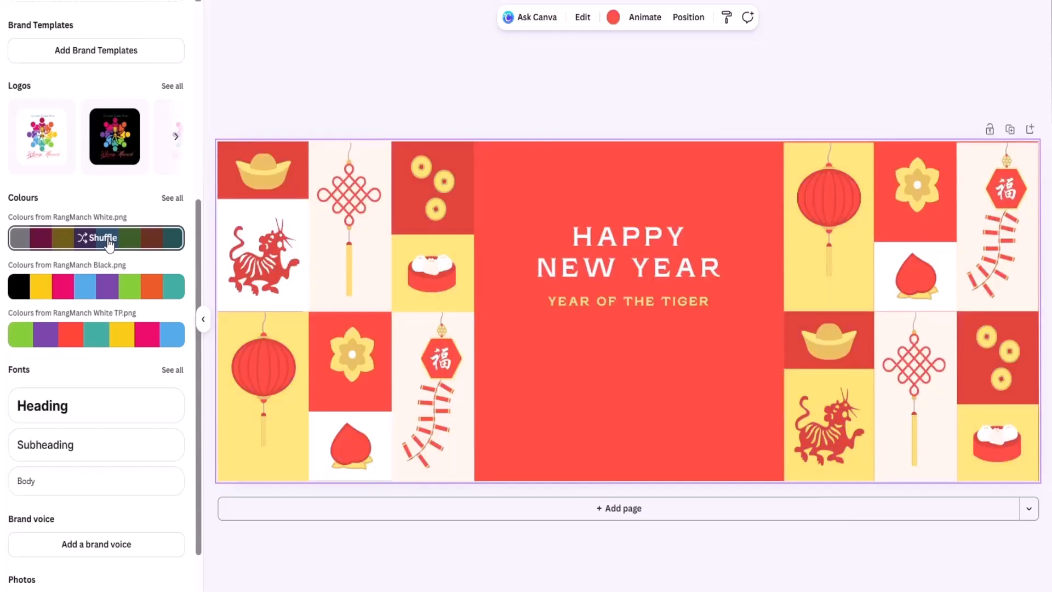
Duplicate the Happy New Year cover page three times and select Page 1.
click(1011, 132)
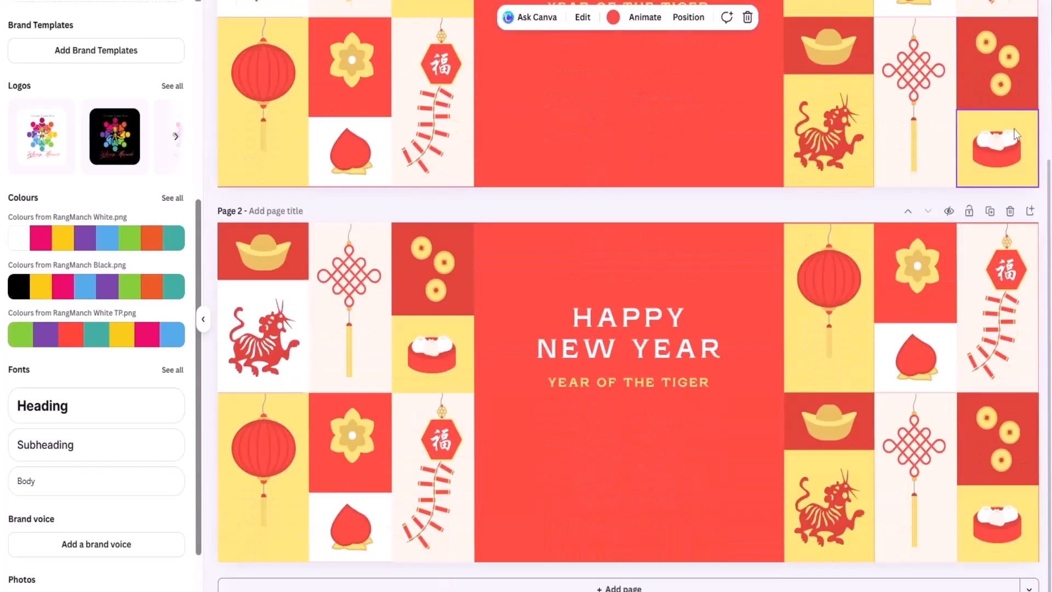
click(991, 217)
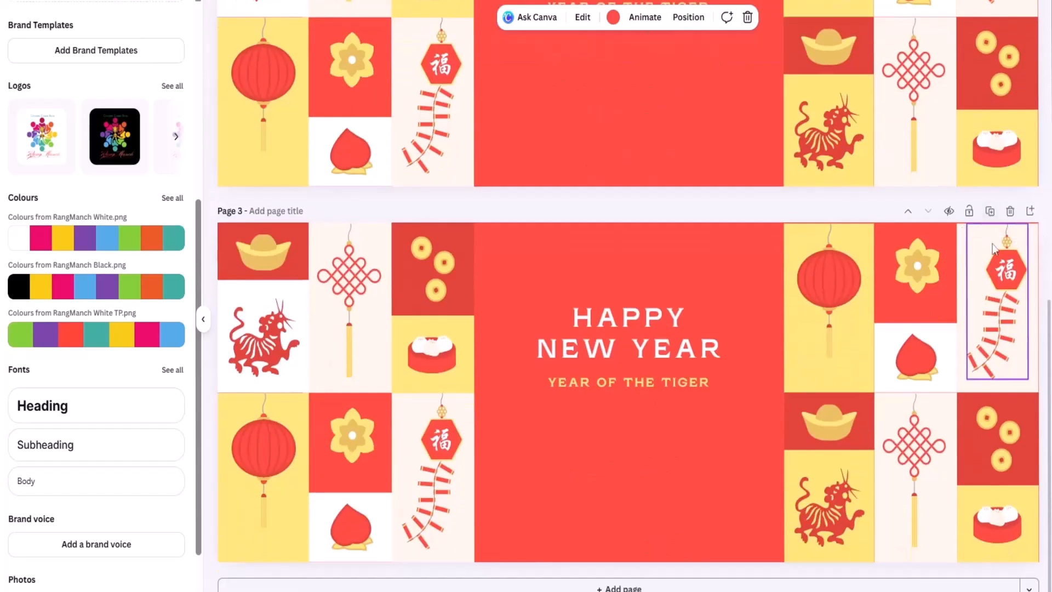
click(991, 211)
scroll(752, 460, up, 10)
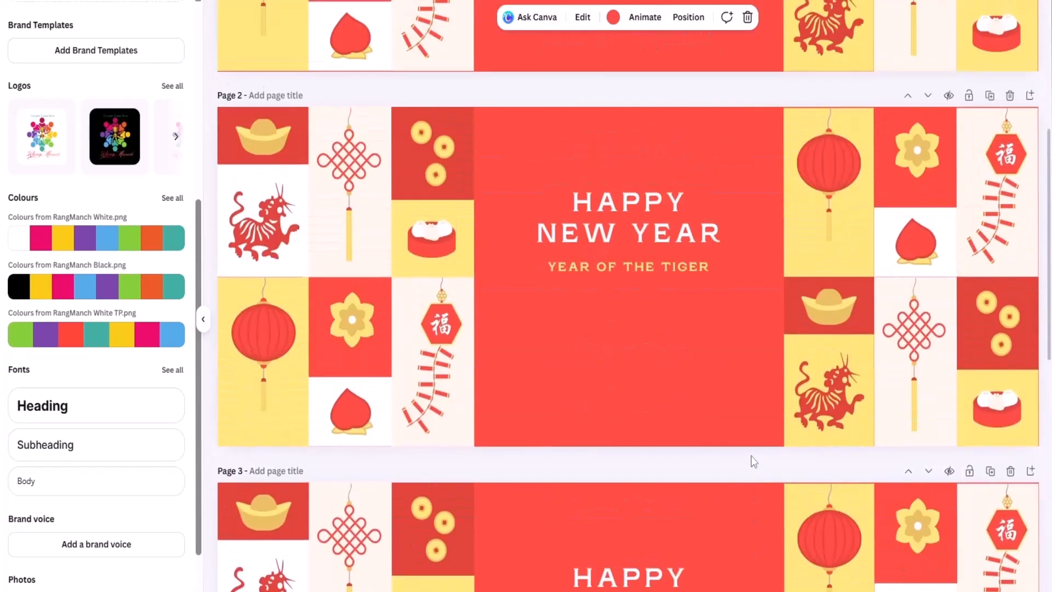
click(736, 108)
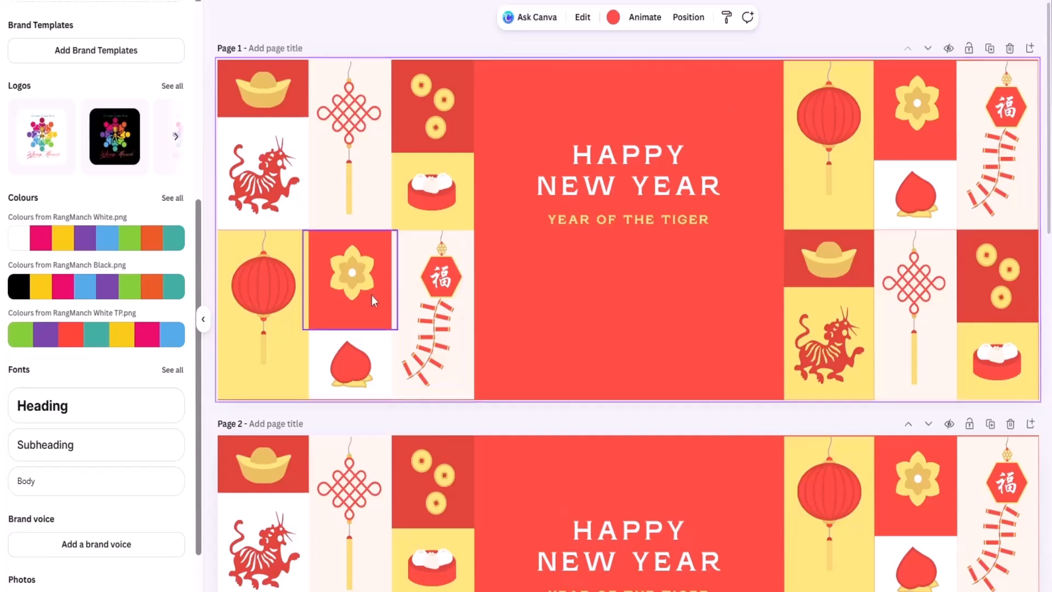
Recolour Page 1 with the RangManch White.png palette and Page 2 with the RangManch Black.png palette.
click(91, 239)
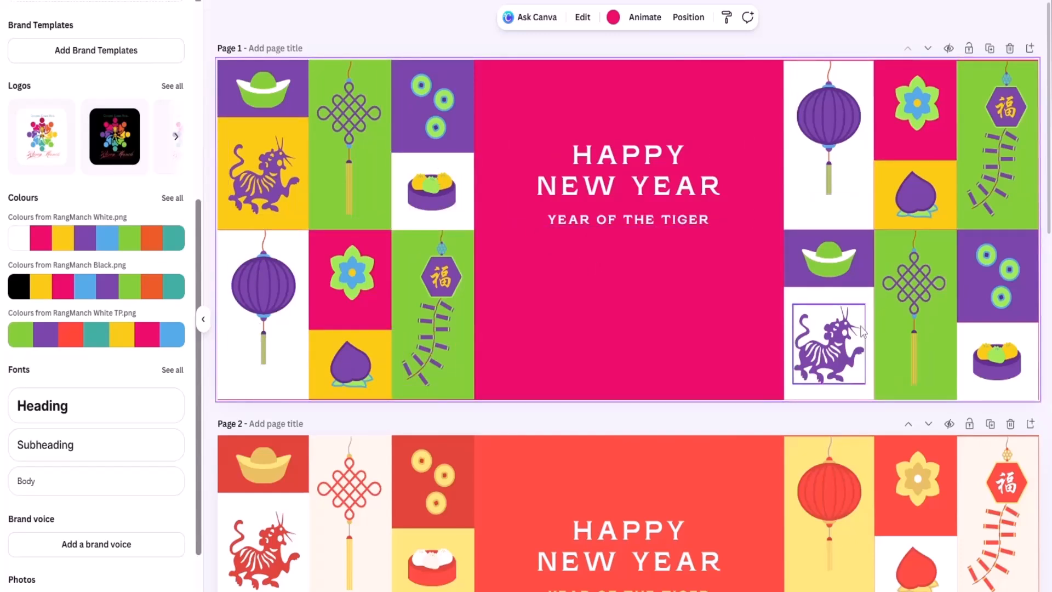
mouse_move(124, 250)
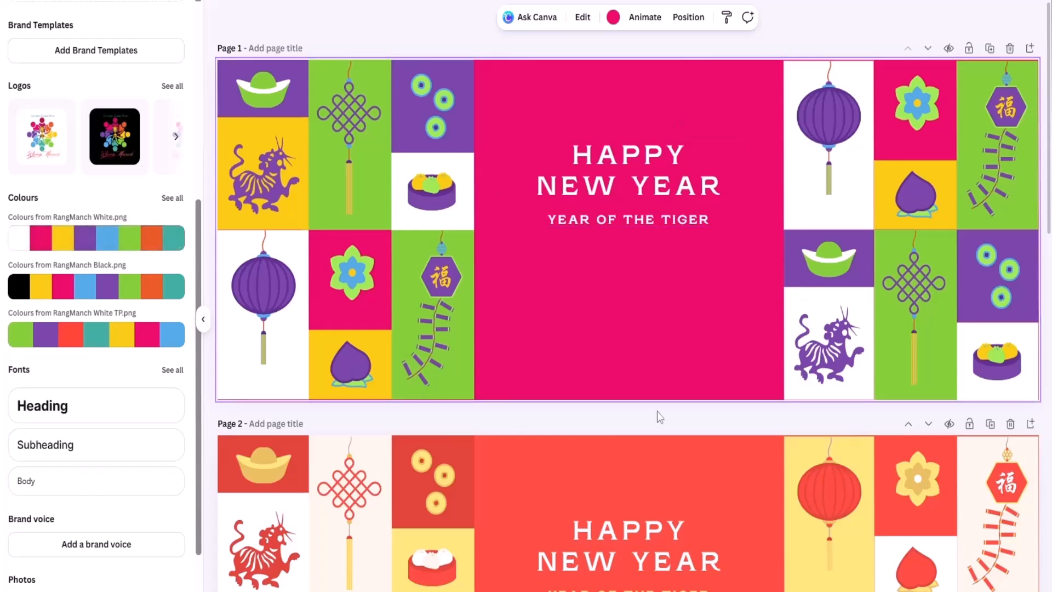
scroll(657, 411, down, 5)
scroll(656, 411, down, 2)
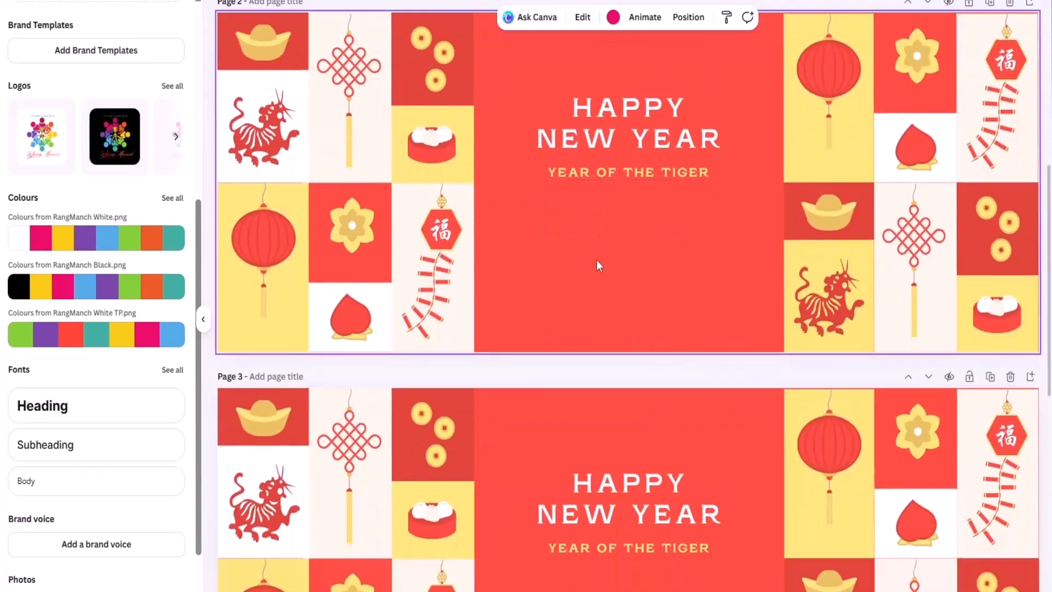
scroll(597, 260, up, 2)
mouse_move(81, 296)
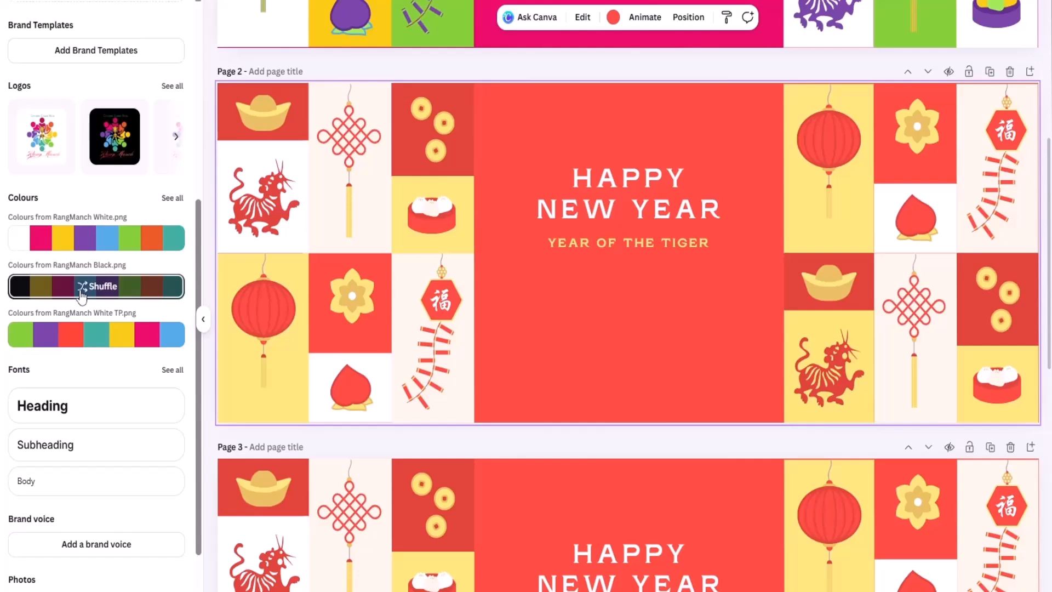
click(81, 296)
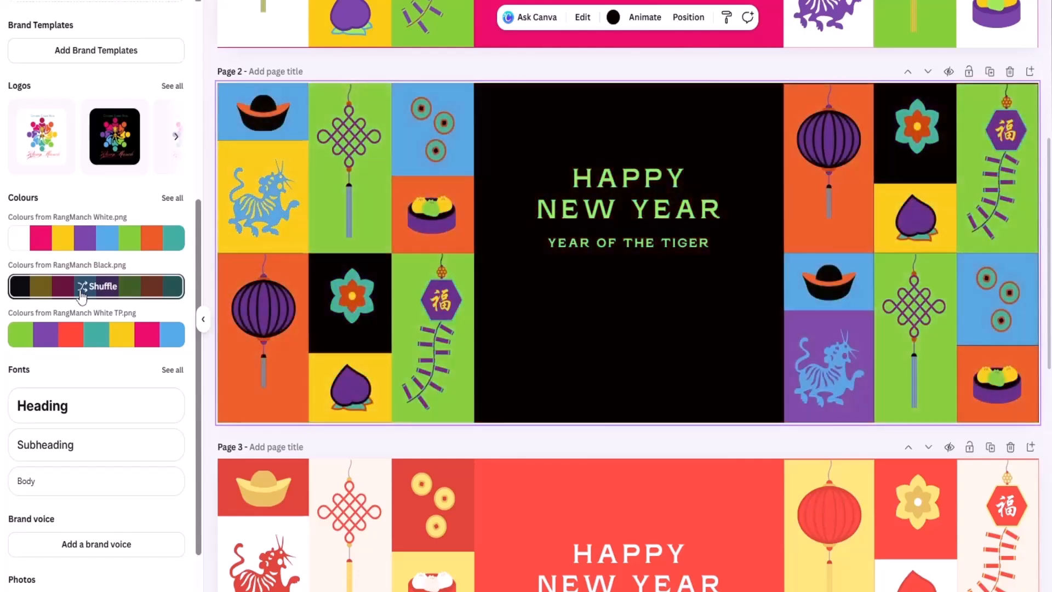
Compare the recoloured Page 1 and Page 2, examining the colours of the tiger, knot, coins, dumpling, flower and firecracker elements.
scroll(656, 328, up, 4)
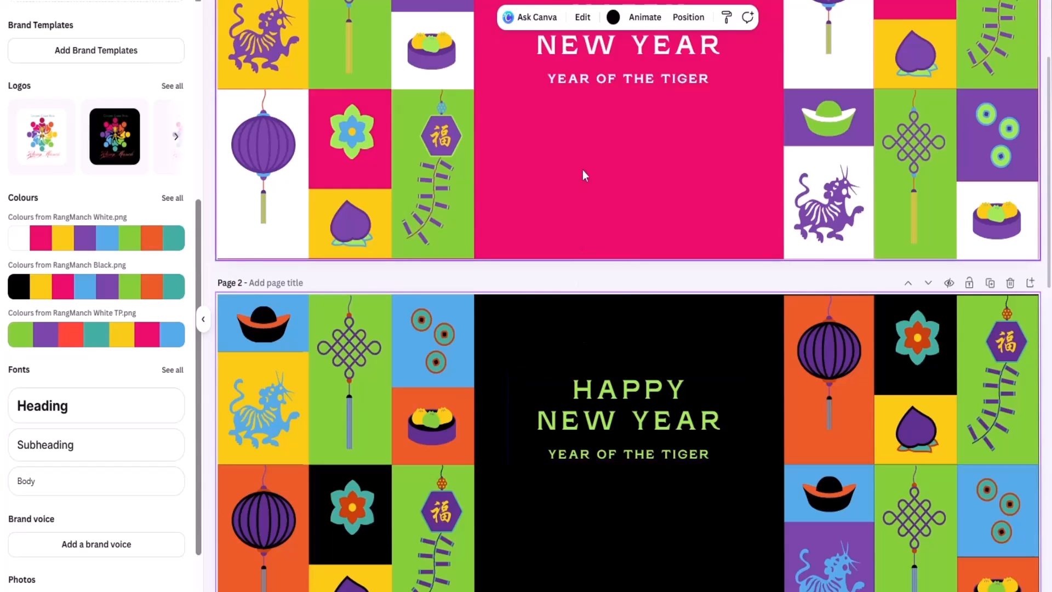
scroll(583, 169, up, 3)
scroll(541, 272, down, 8)
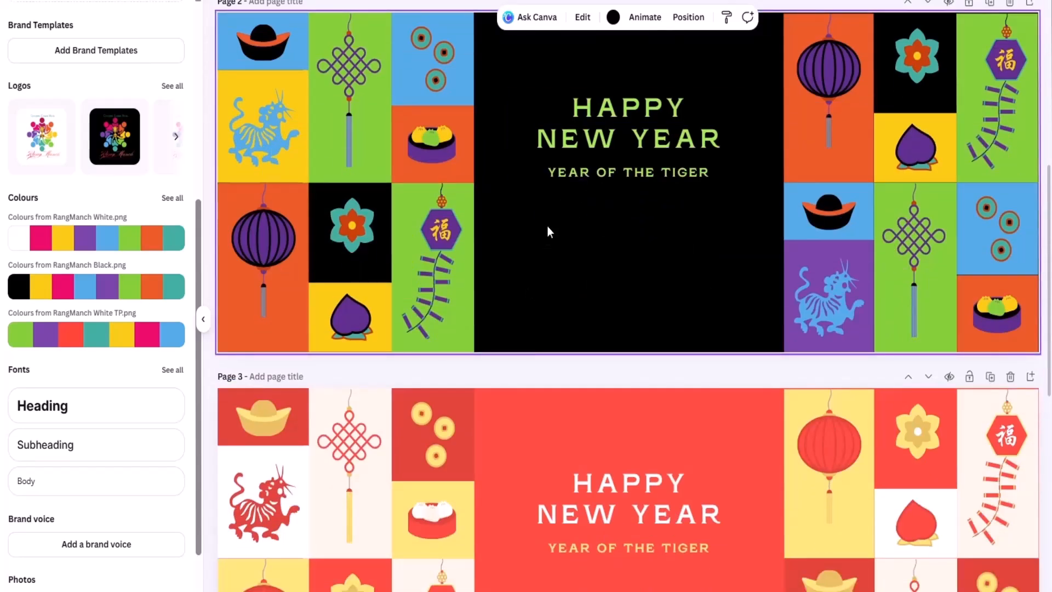
scroll(547, 226, up, 4)
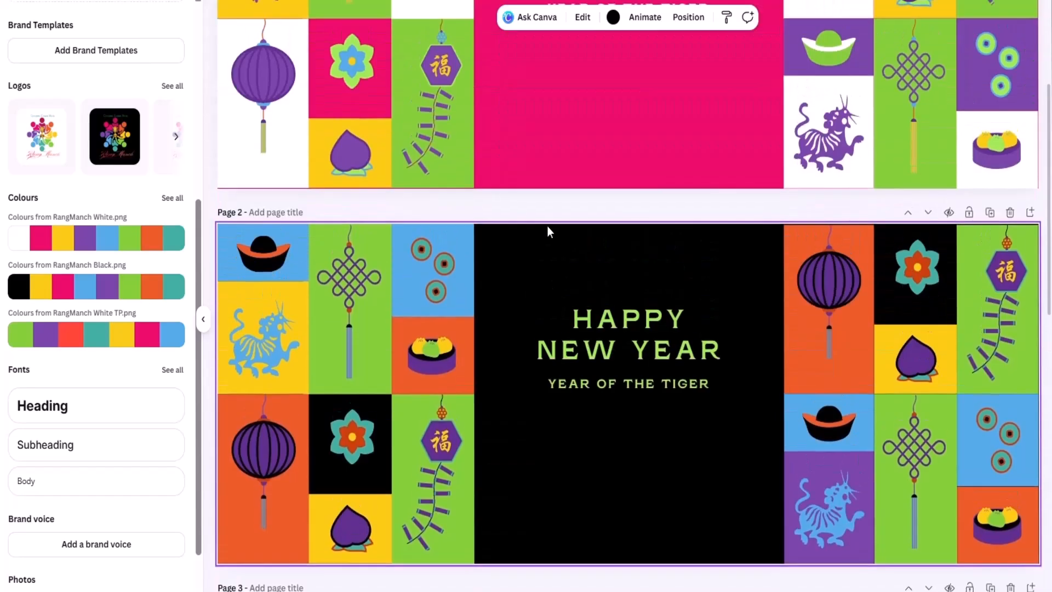
click(852, 122)
click(919, 107)
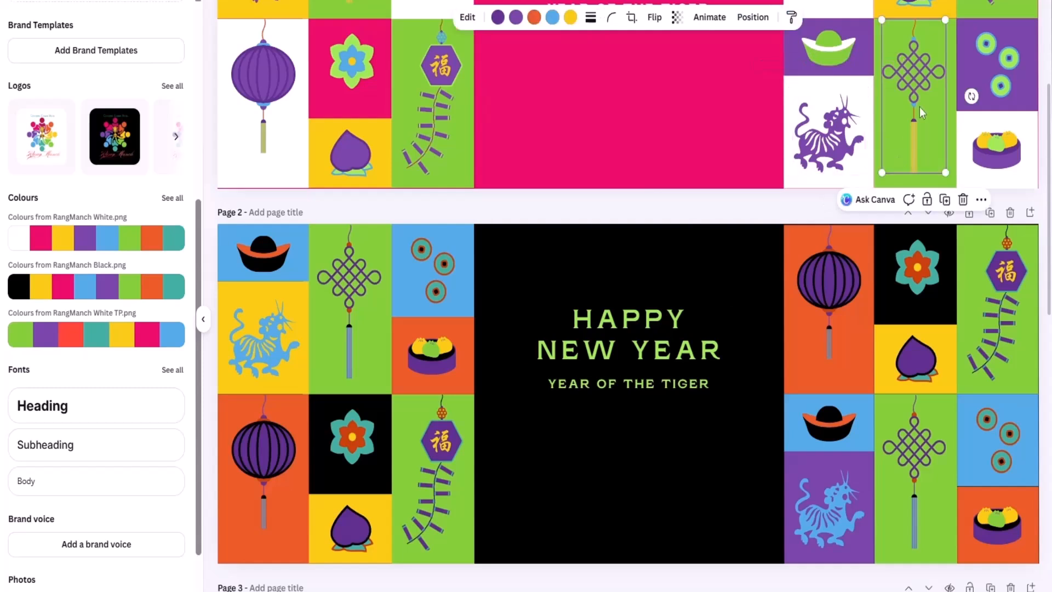
click(996, 76)
click(989, 156)
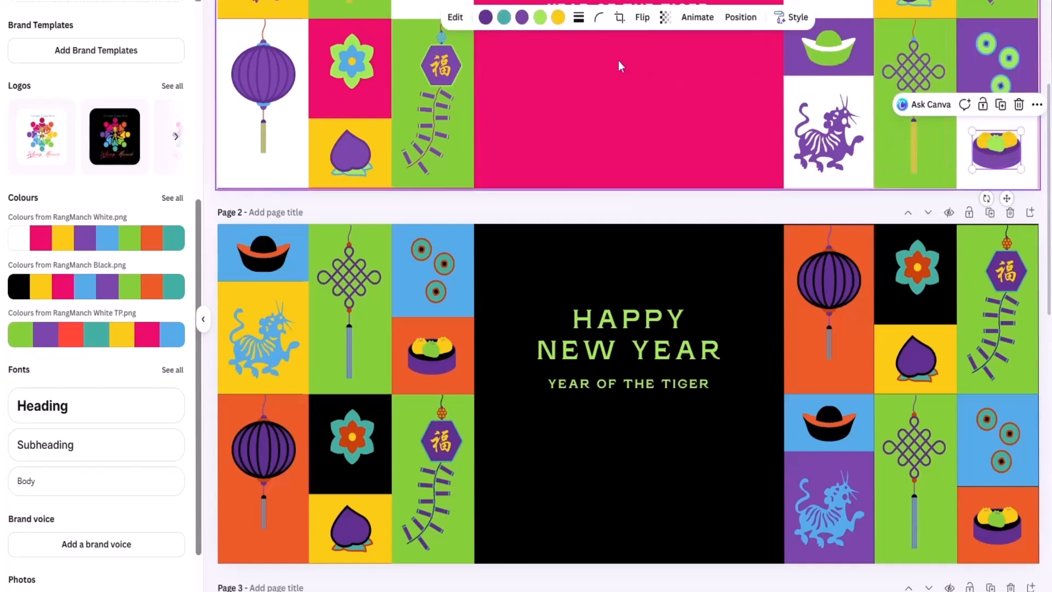
click(350, 63)
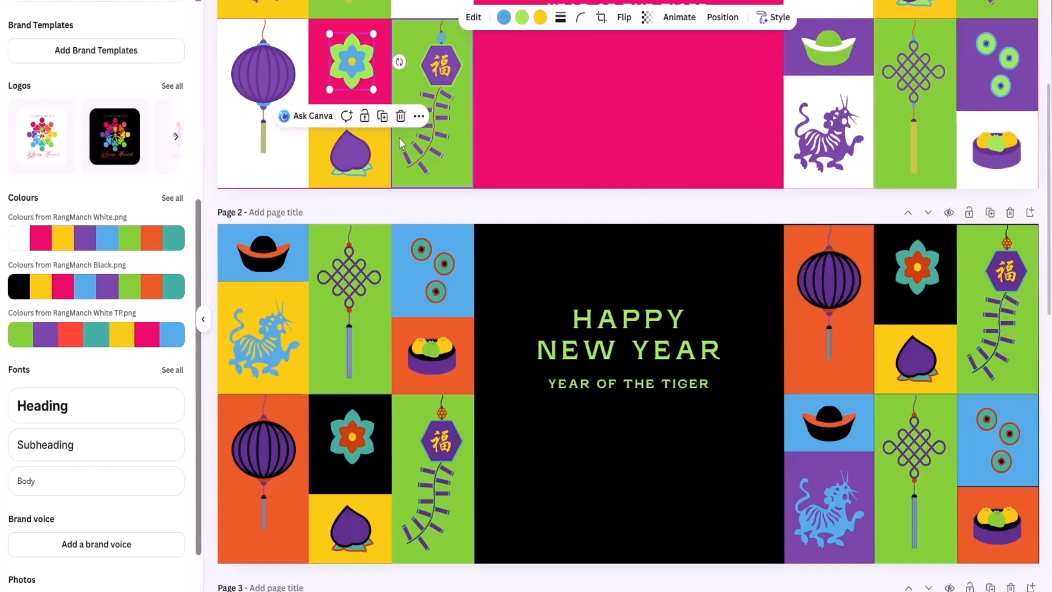
click(406, 153)
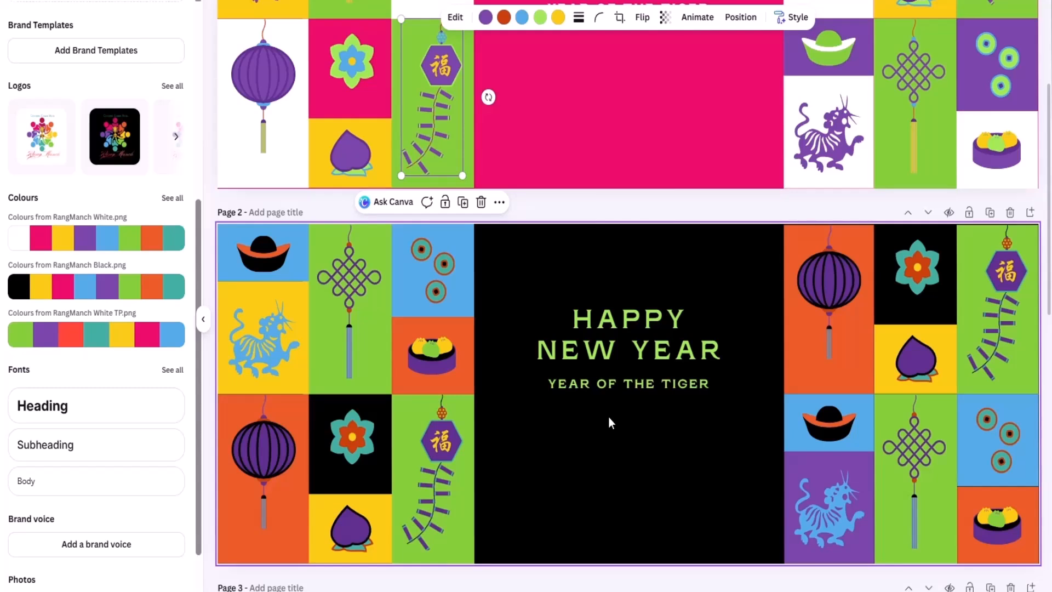
Recolour Page 3 with the RangManch White TP.png palette, shuffling it until the central background is yellow.
scroll(610, 418, down, 6)
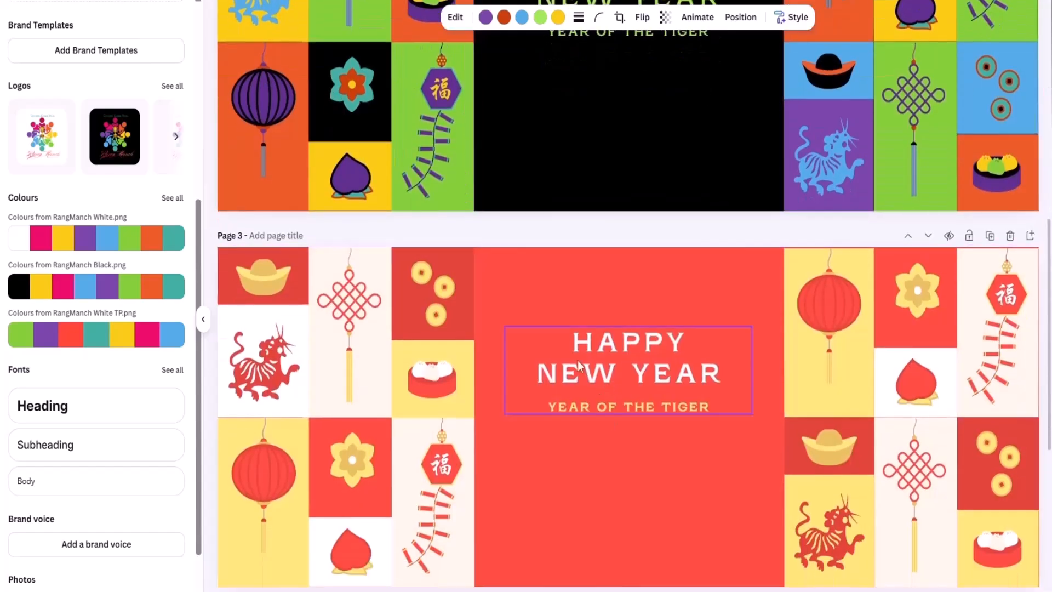
click(507, 294)
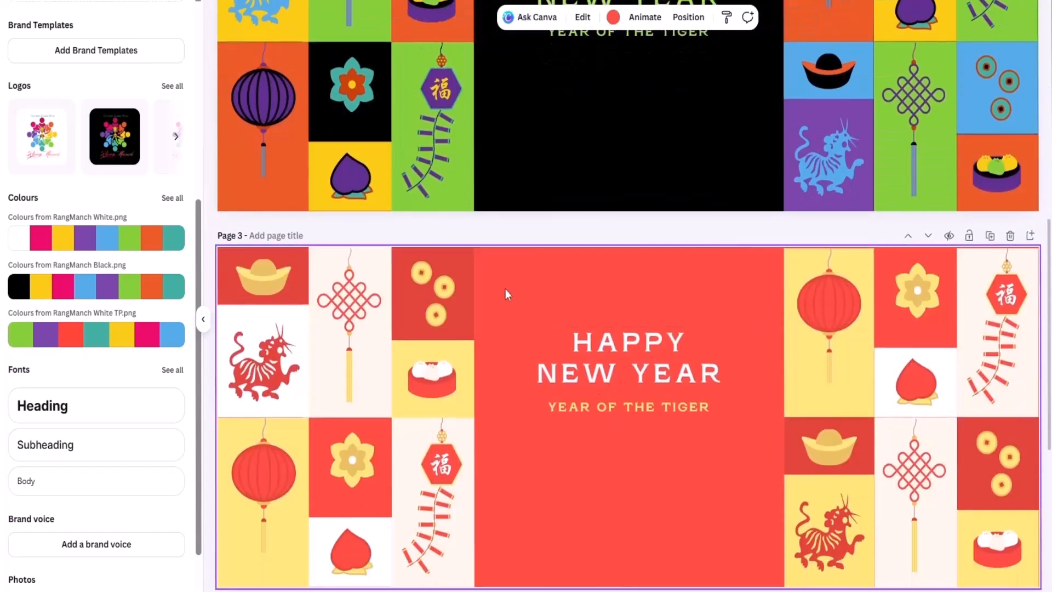
click(86, 335)
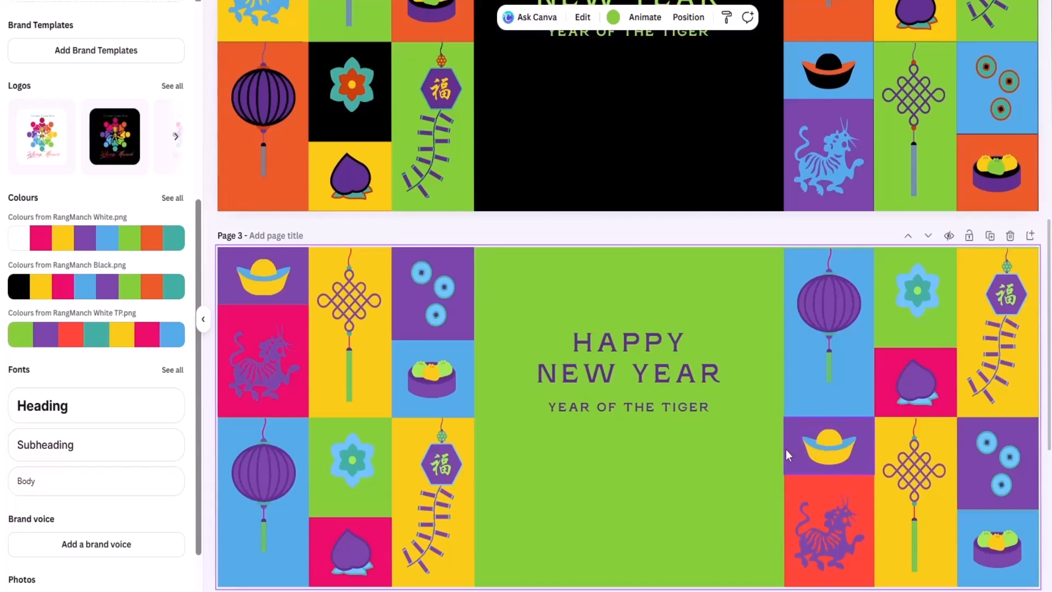
scroll(786, 450, up, 8)
scroll(786, 451, down, 8)
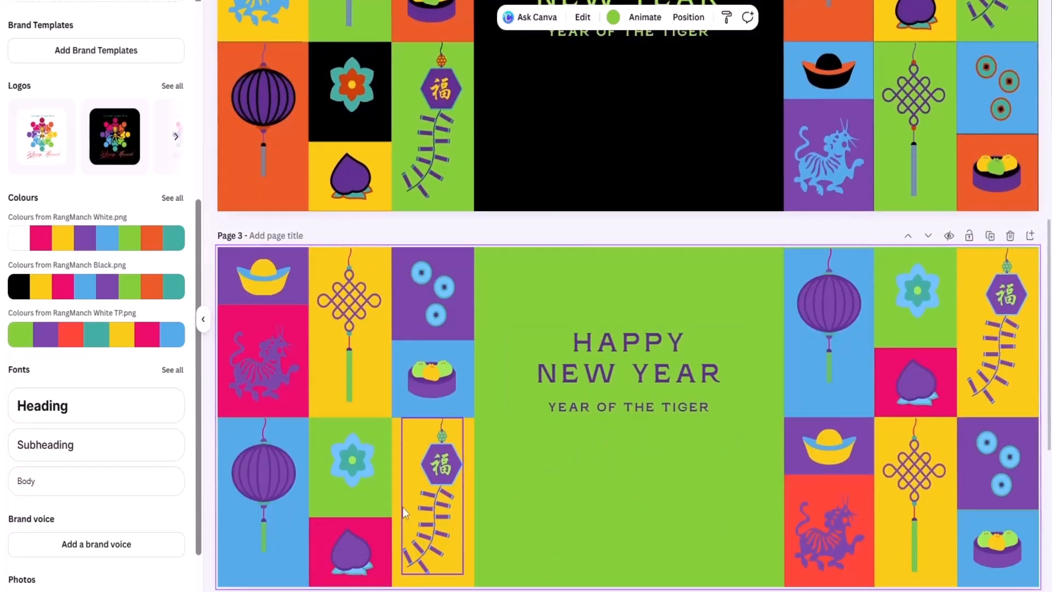
click(94, 343)
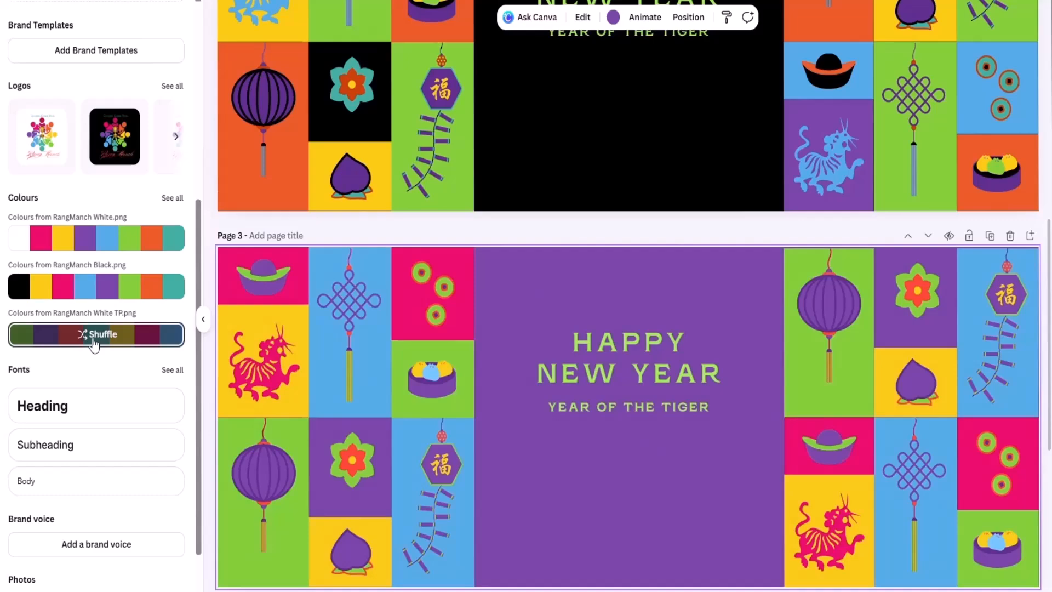
click(94, 344)
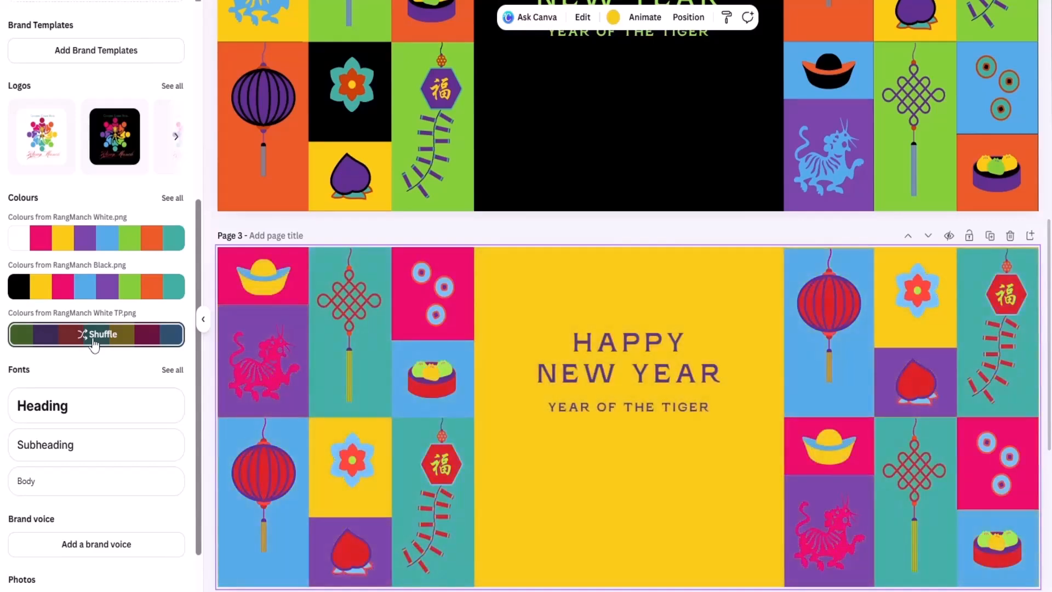
Recolour Page 4 with the RangManch White.png palette, shuffling it until the central background is blue.
scroll(667, 463, up, 10)
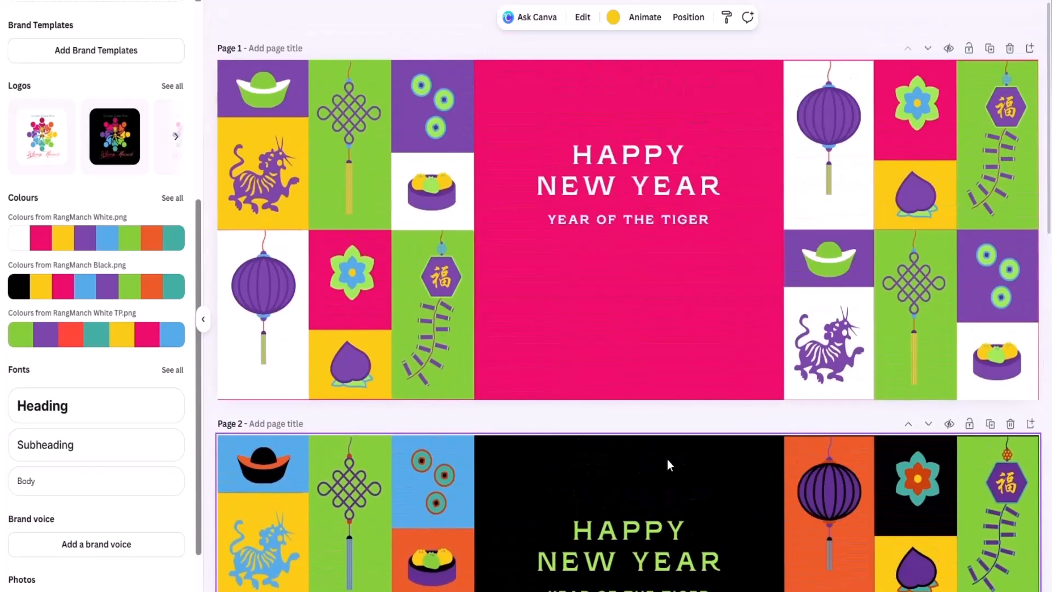
scroll(668, 463, down, 6)
scroll(667, 465, down, 10)
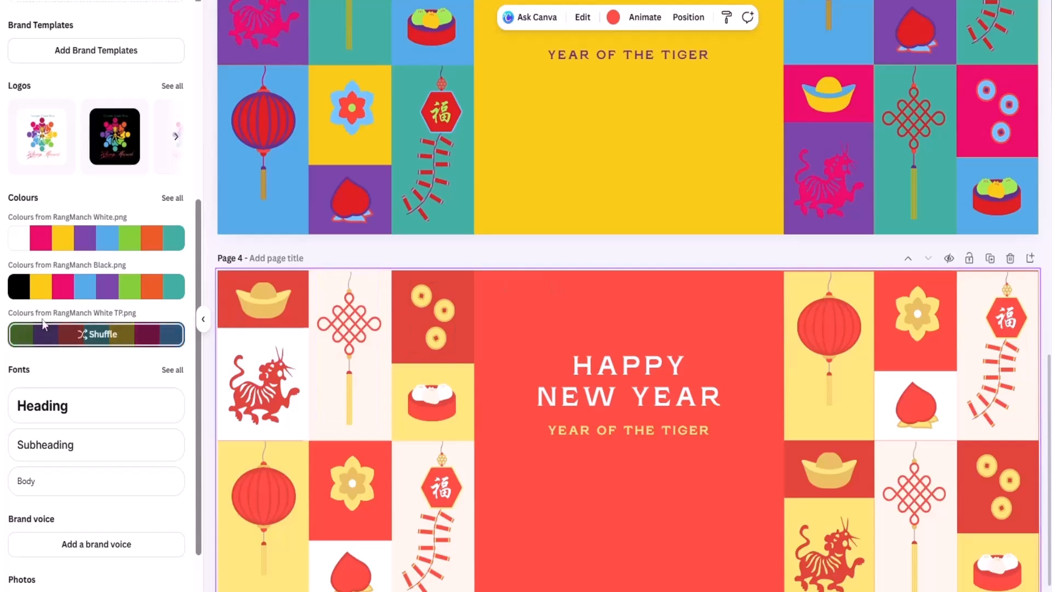
click(97, 244)
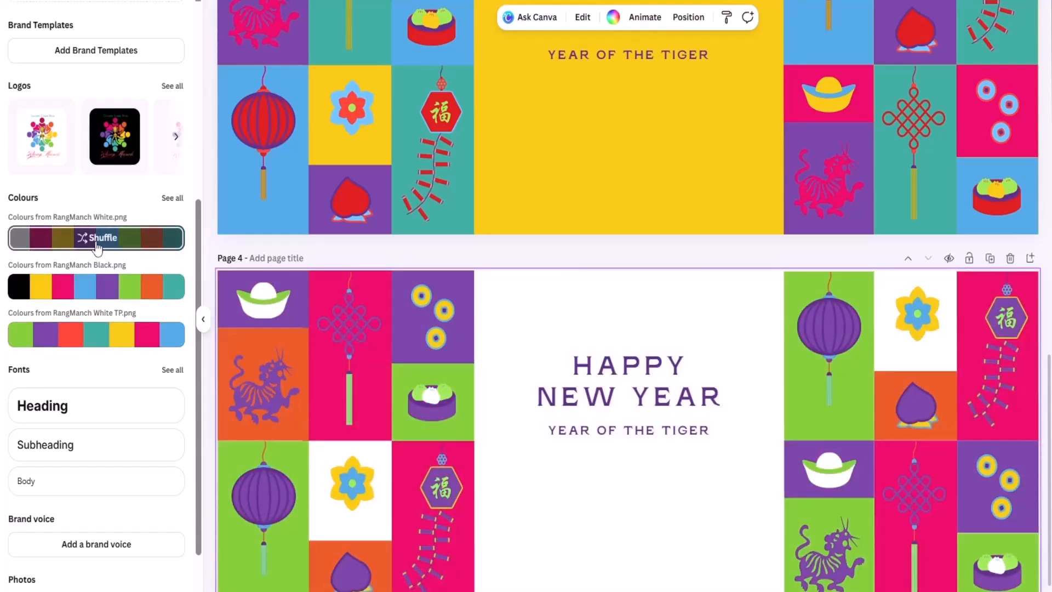
click(97, 245)
click(97, 245)
click(97, 245)
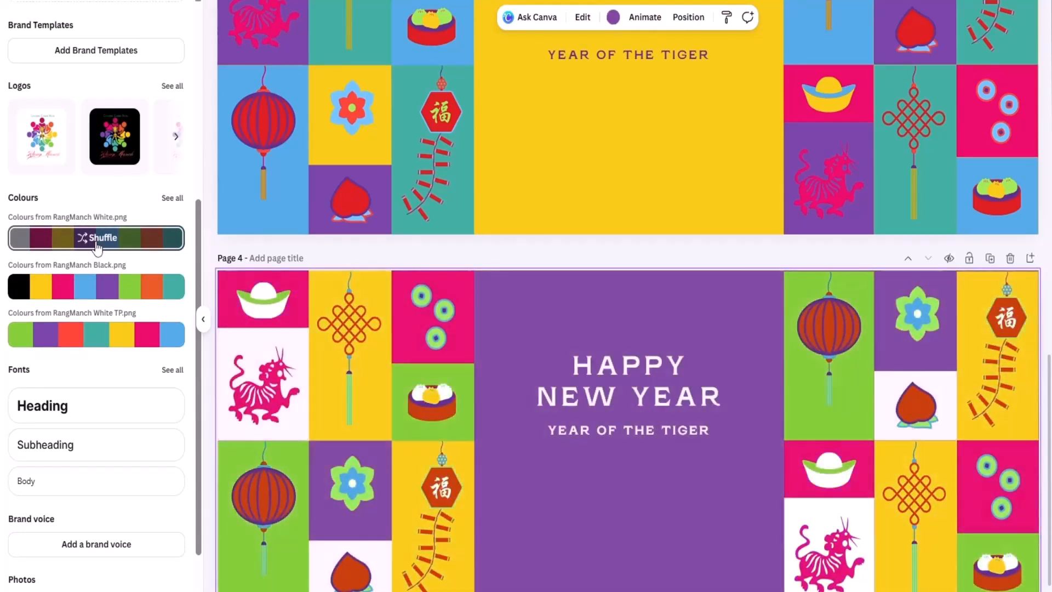
click(97, 245)
click(97, 245)
click(97, 245)
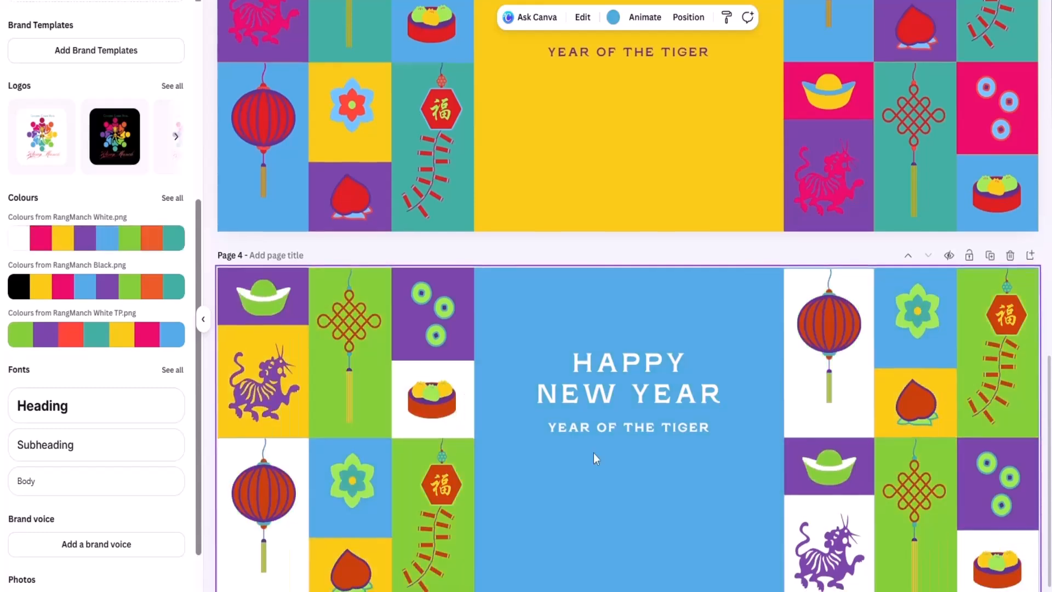
scroll(594, 453, down, 1)
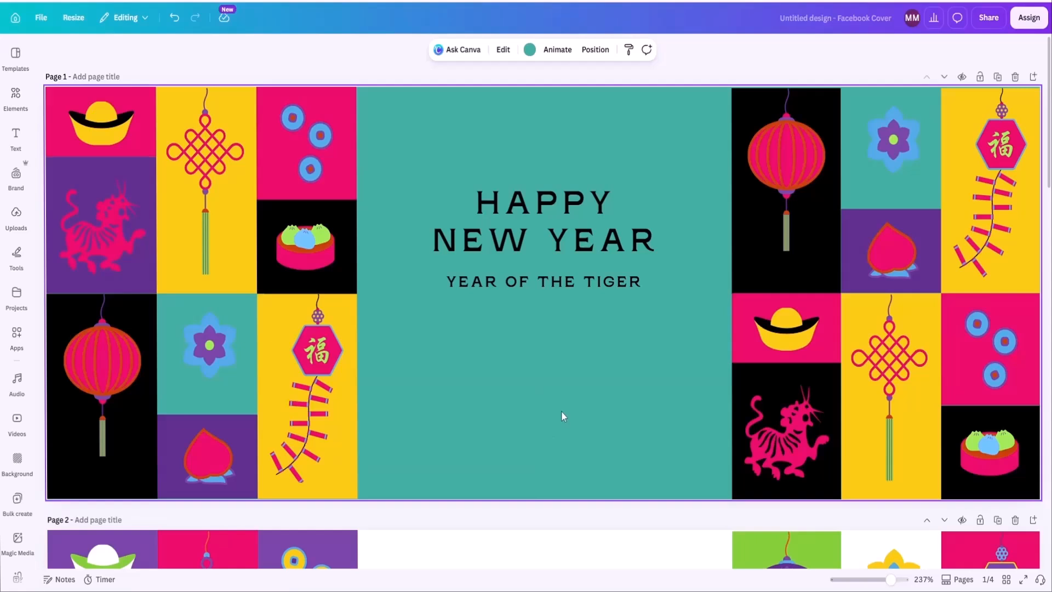
Ungroup the HAPPY NEW YEAR and YEAR OF THE TIGER texts on Page 1.
click(558, 223)
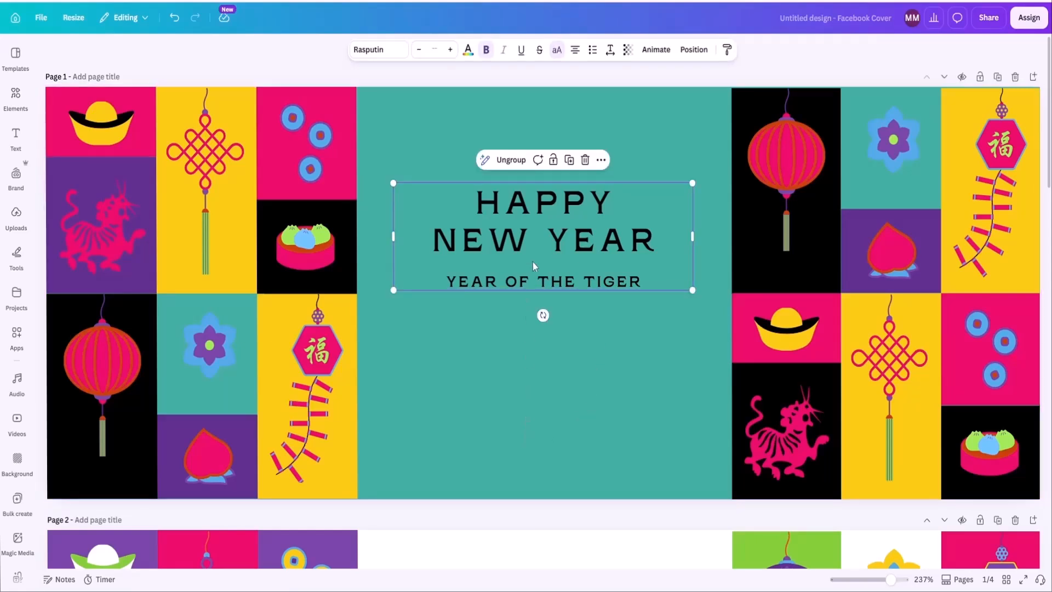
click(511, 159)
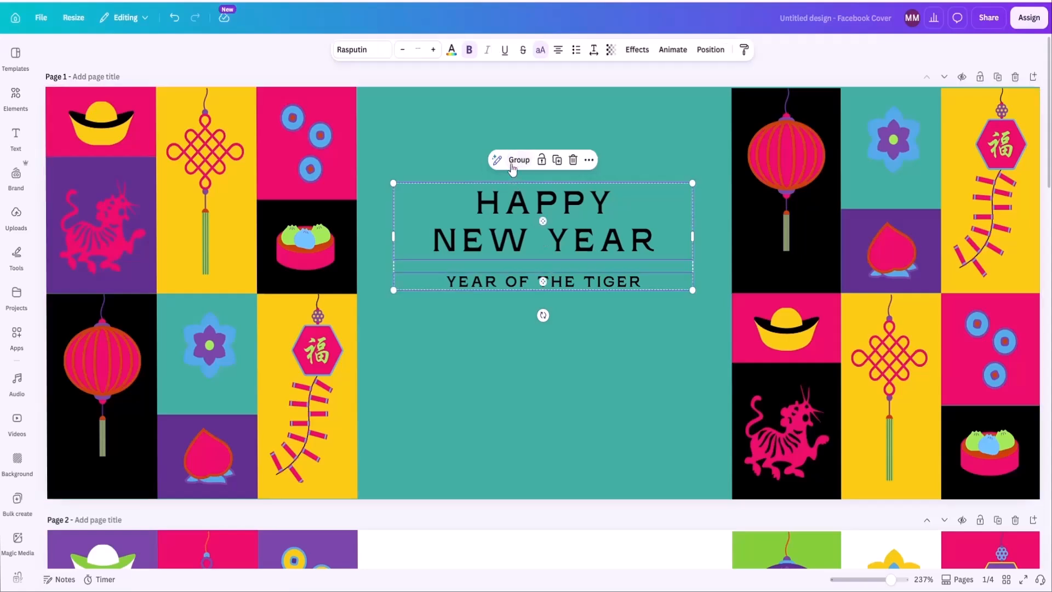
click(548, 350)
Apply the RangManch Heading text style to the HAPPY NEW YEAR text on Page 1.
click(537, 231)
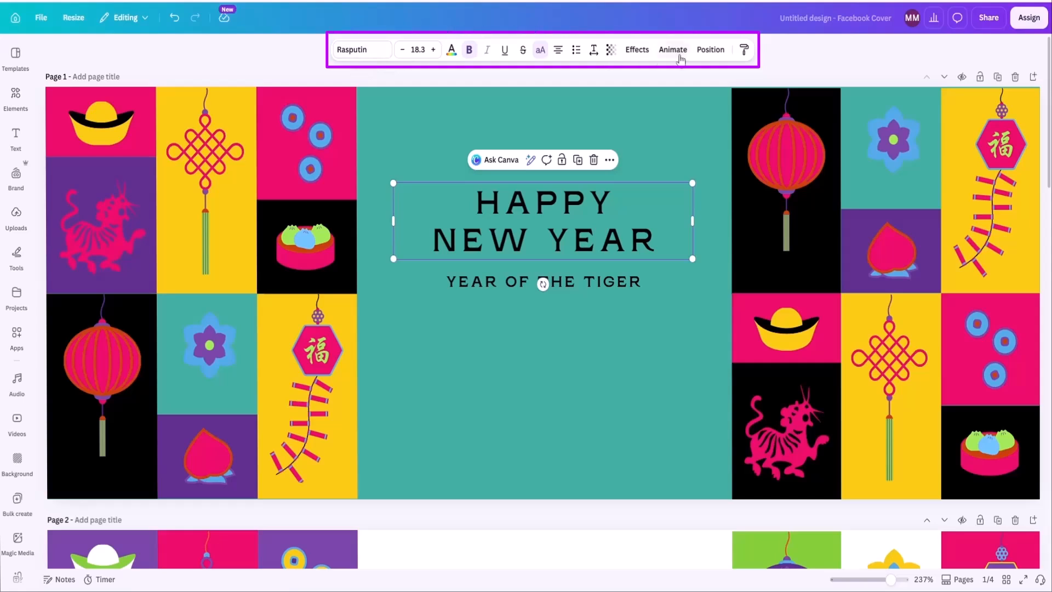
click(366, 52)
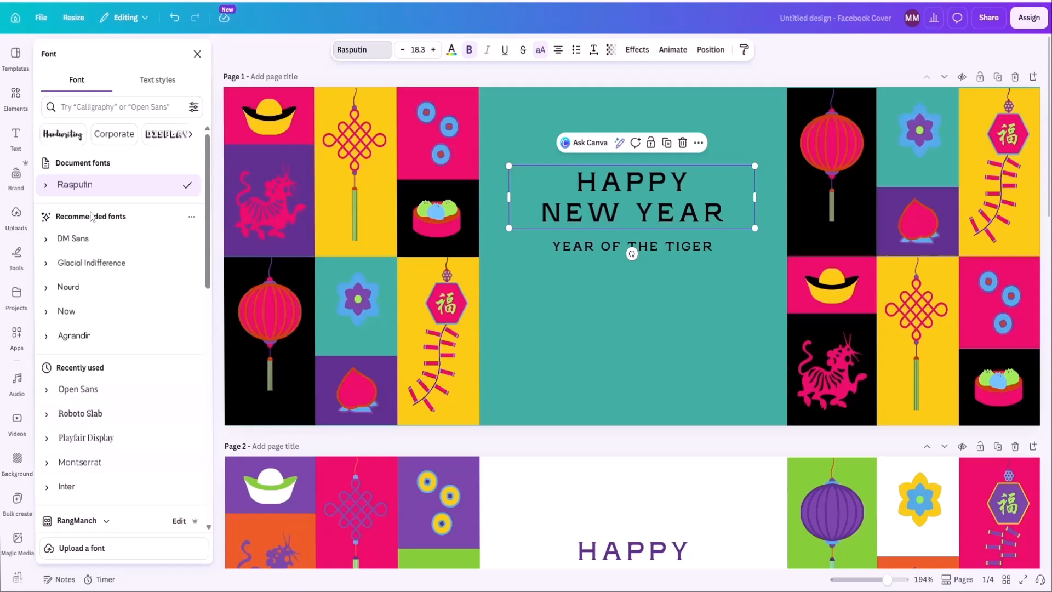
scroll(90, 216, down, 6)
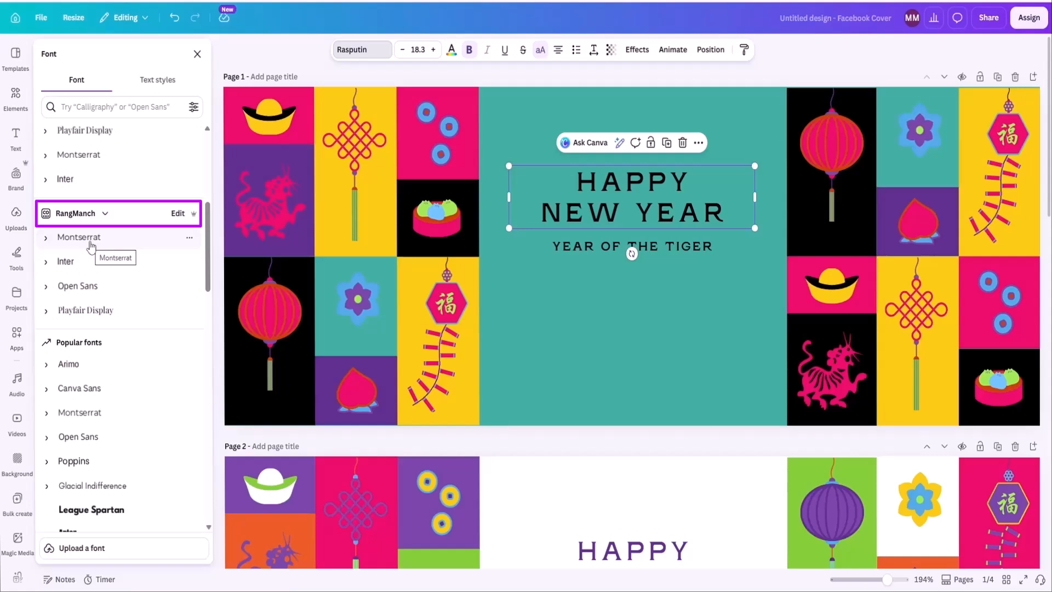
click(171, 83)
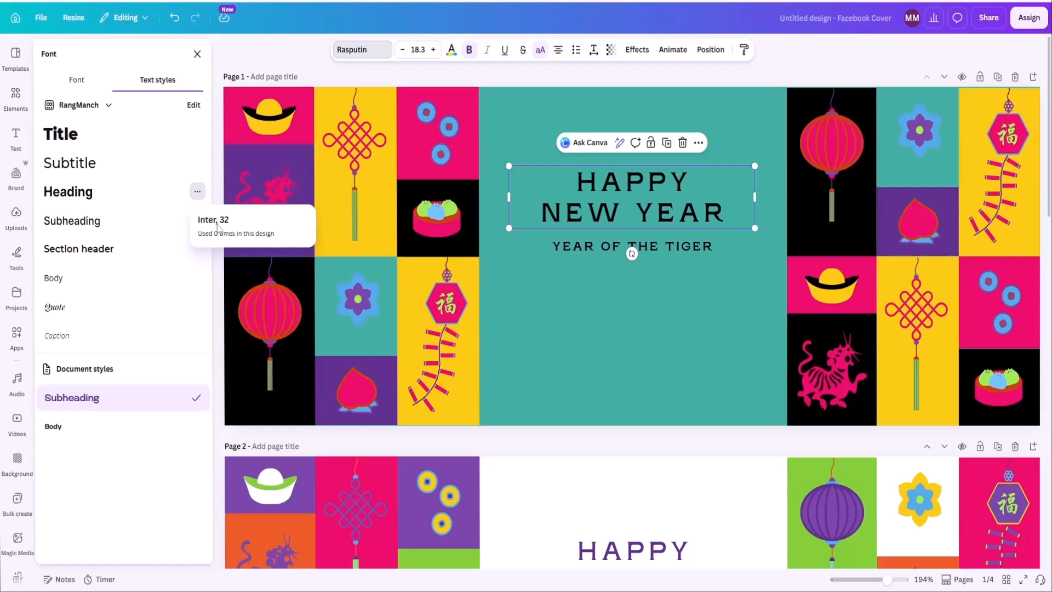
click(73, 199)
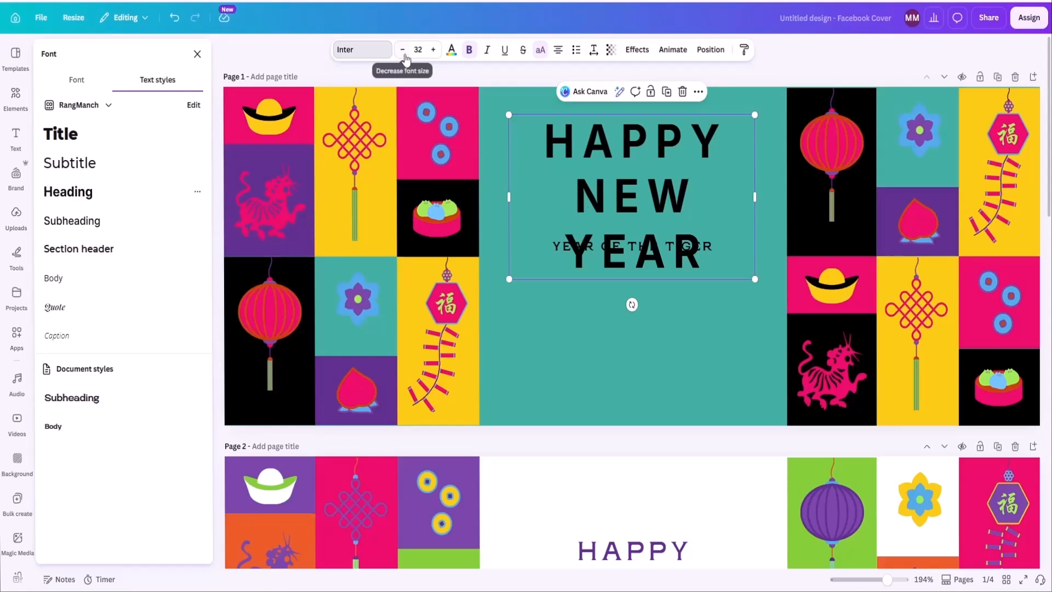
Widen the HAPPY NEW YEAR text box so it wraps onto two lines, and centre it on the teal panel.
drag(509, 197, 450, 215)
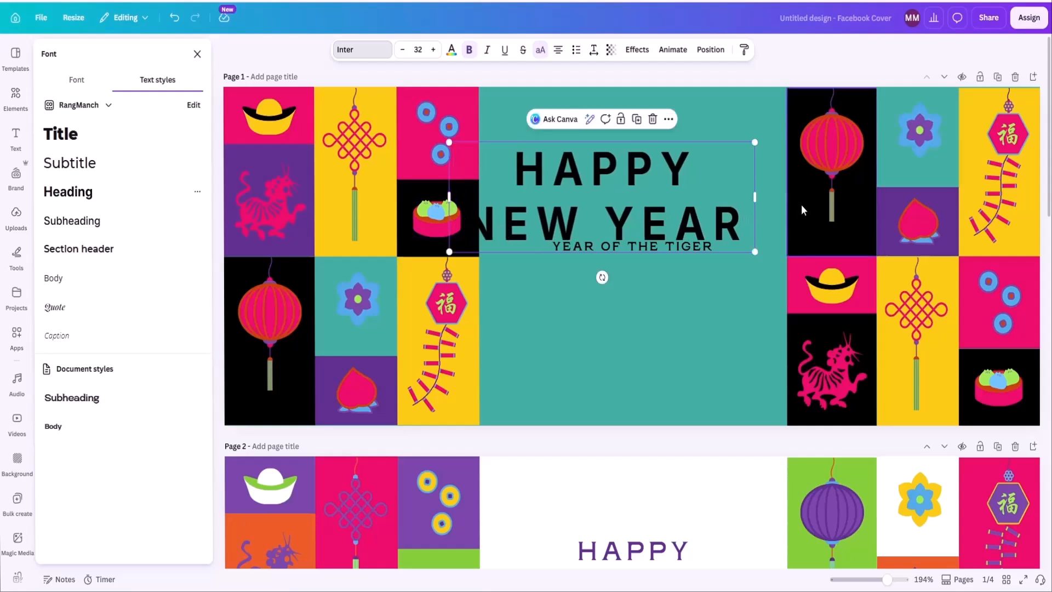
drag(757, 193, 772, 192)
drag(655, 202, 687, 197)
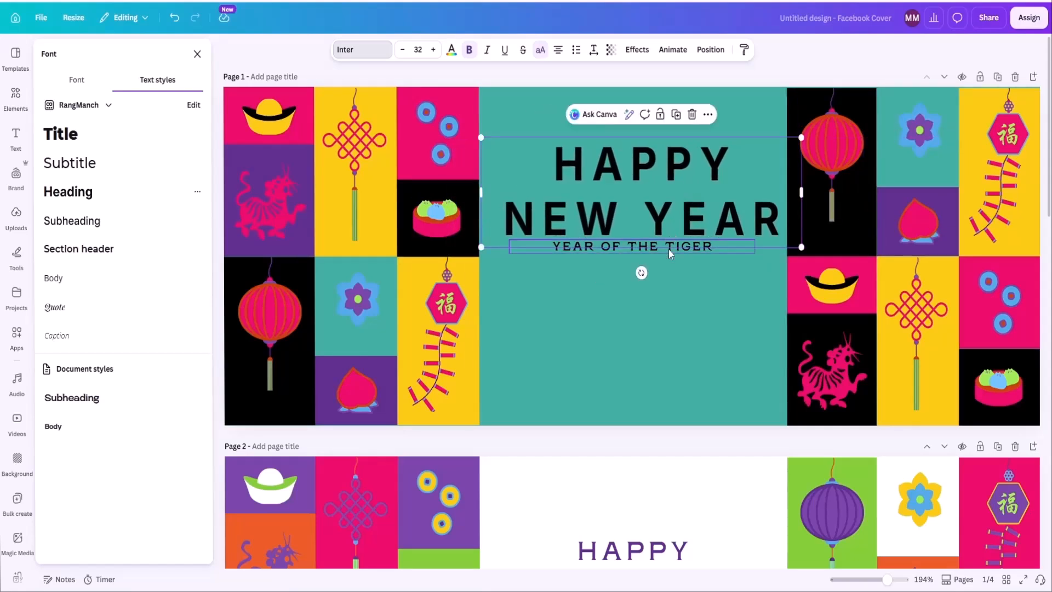
Move the YEAR OF THE TIGER line further down the teal panel and lower HAPPY NEW YEAR to sit just above it.
click(669, 250)
drag(669, 252, 669, 303)
drag(660, 217, 661, 252)
Apply the RangManch Quote text style to the YEAR OF THE TIGER line.
click(662, 301)
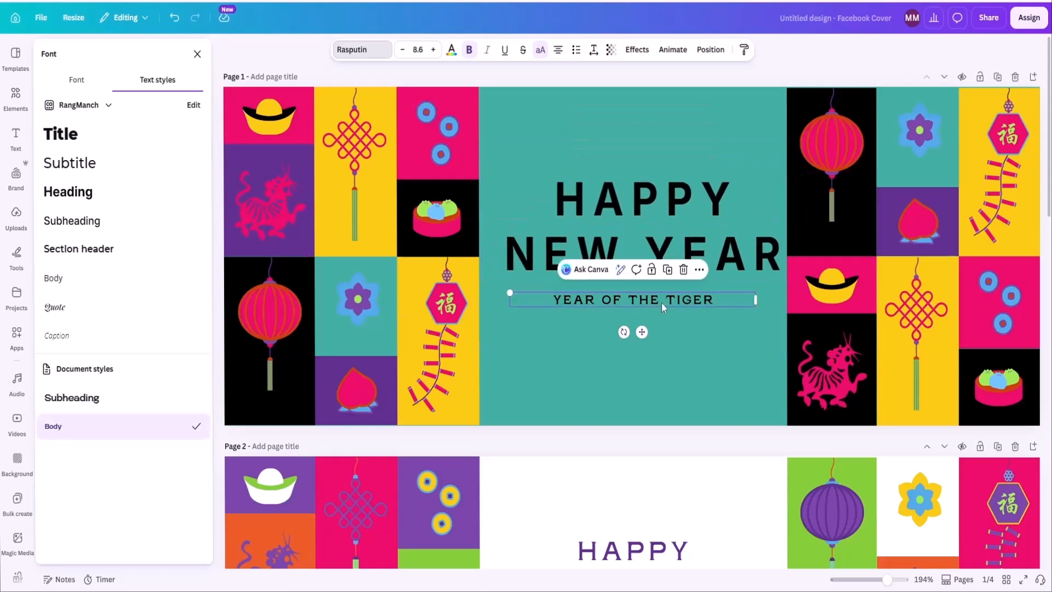
click(71, 309)
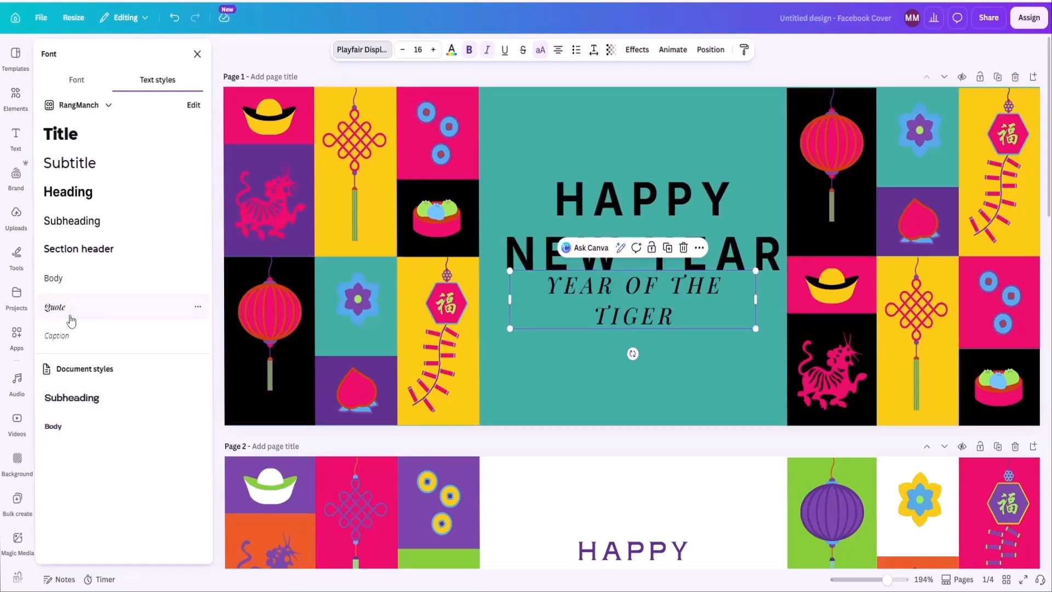
Apply the RangManch Section header text style to the YEAR OF THE TIGER line and reduce its font size to 13.
click(64, 342)
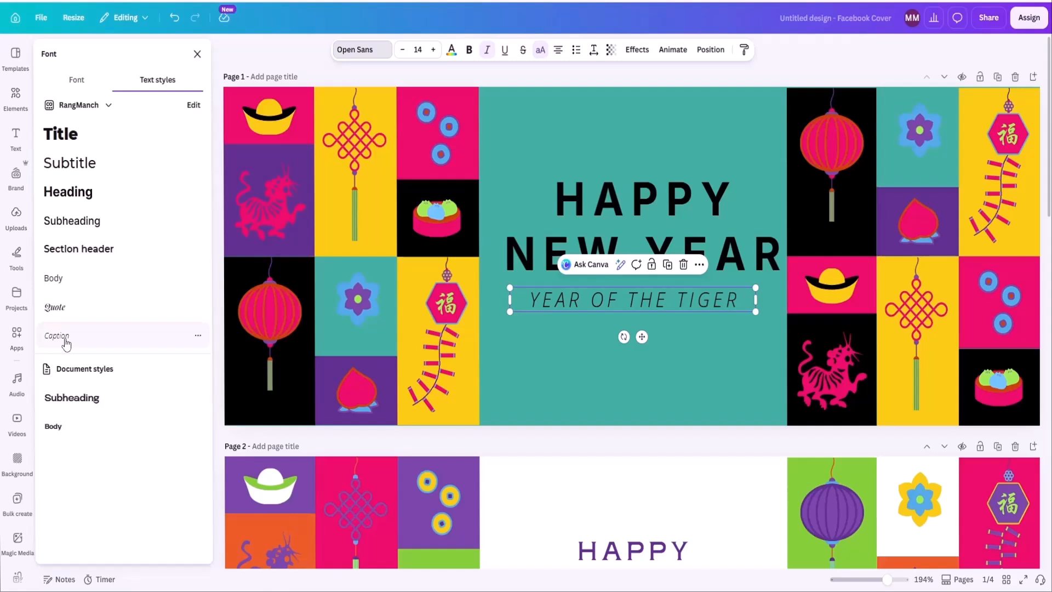
click(68, 249)
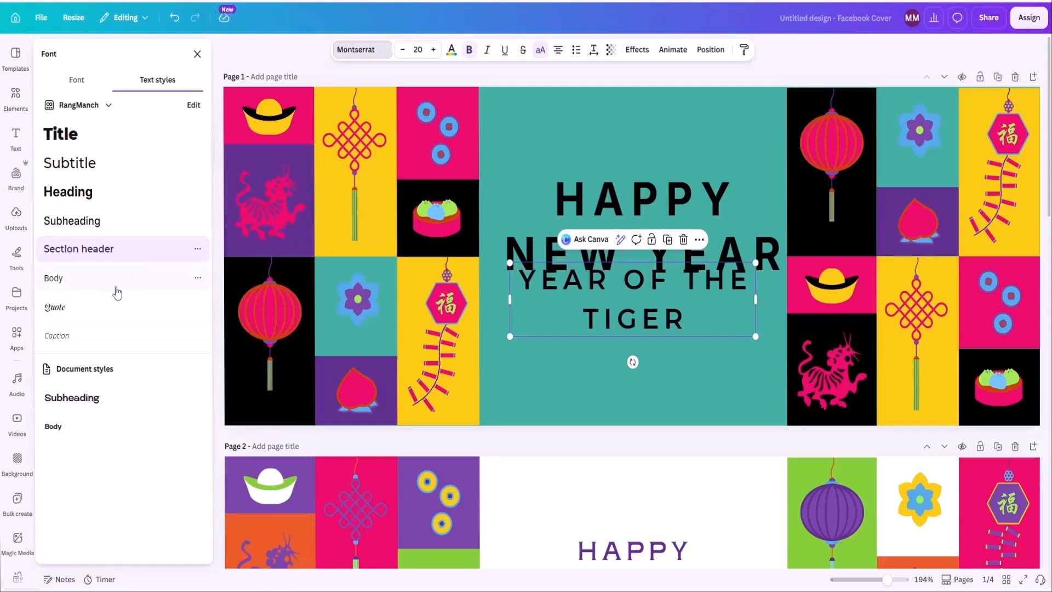
click(403, 50)
click(402, 50)
click(402, 50)
click(402, 50)
click(403, 50)
click(402, 50)
click(402, 51)
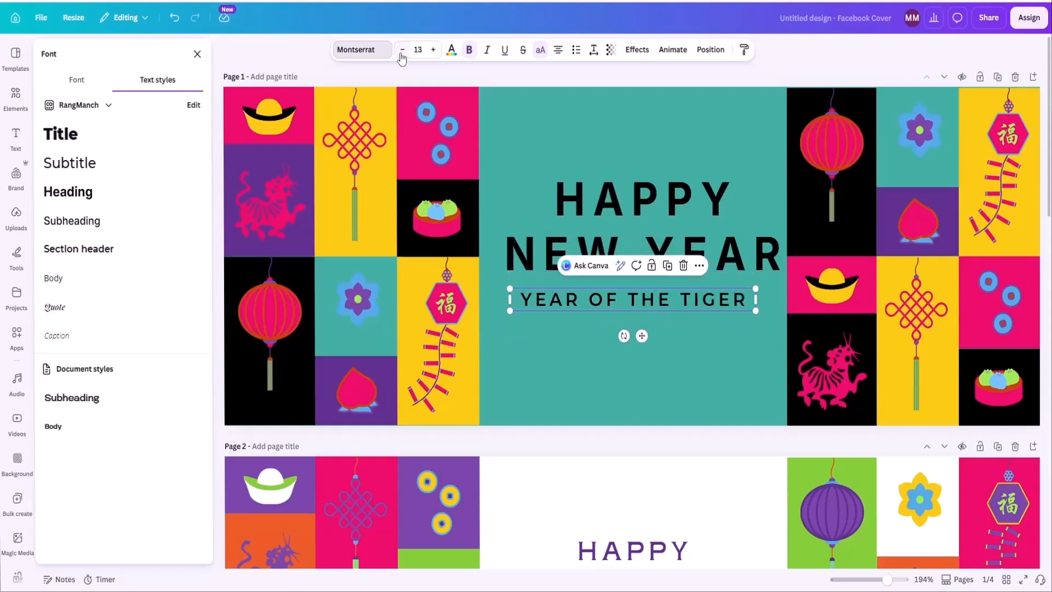
click(686, 337)
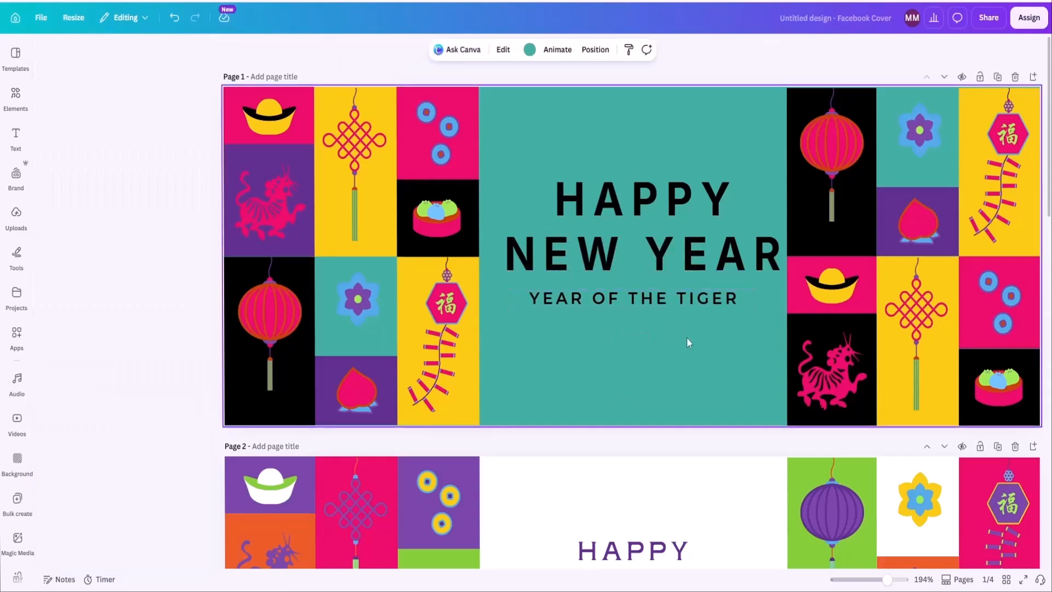
Generate flyer designs in Canva AI from the prompt "Create a flyer for promoting a dance competition.".
scroll(623, 328, up, 1)
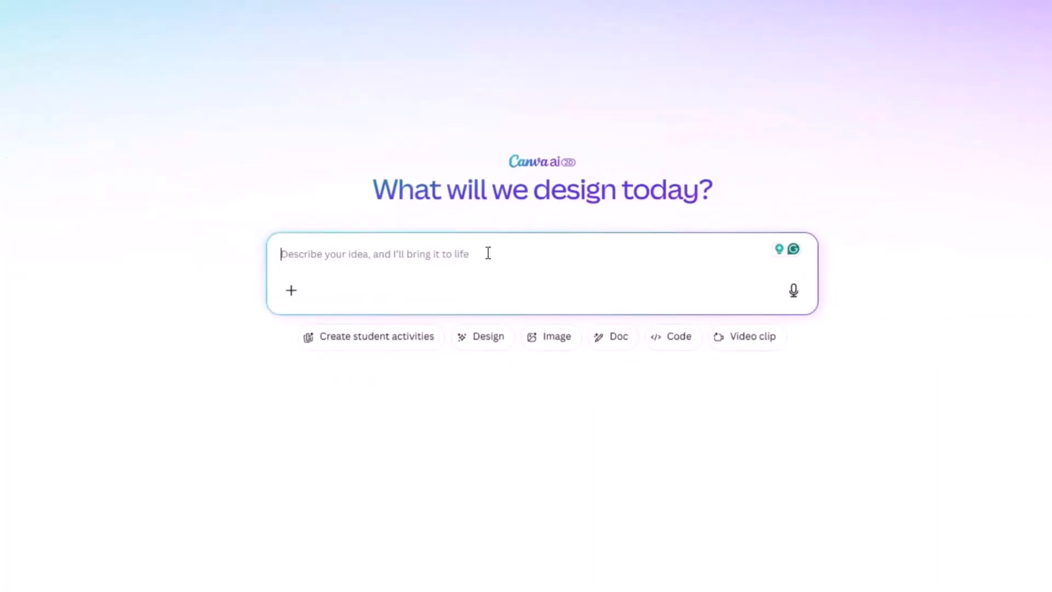
text(Create)
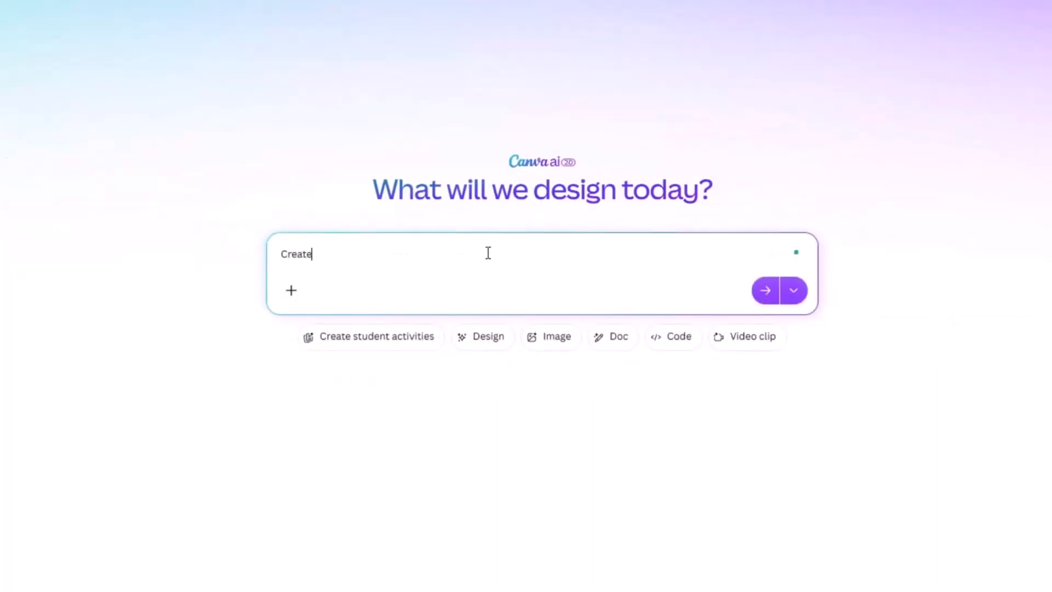
text( a flyer for promoting a dance competition.)
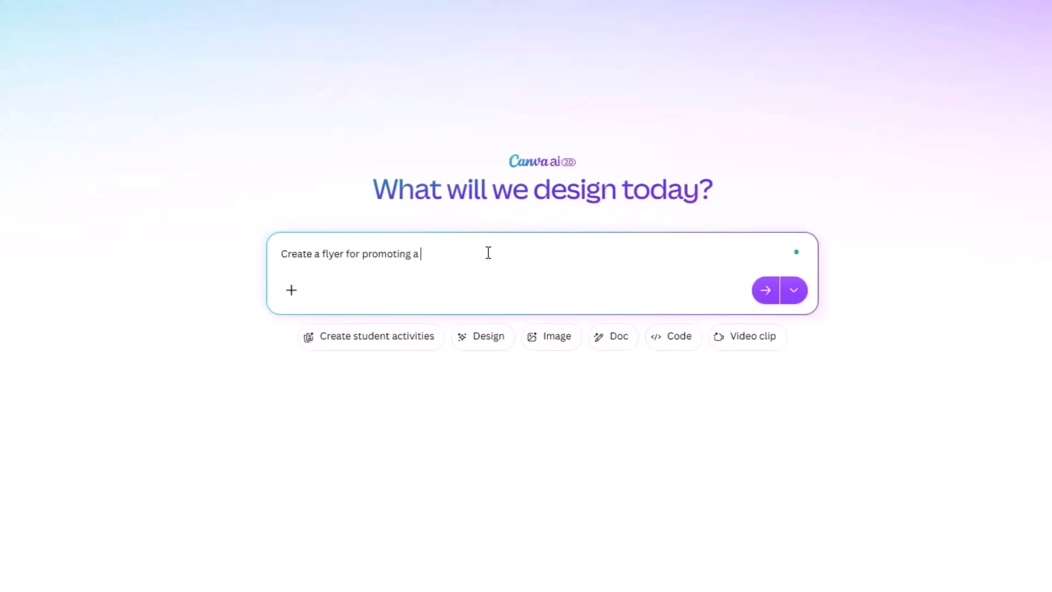
click(775, 294)
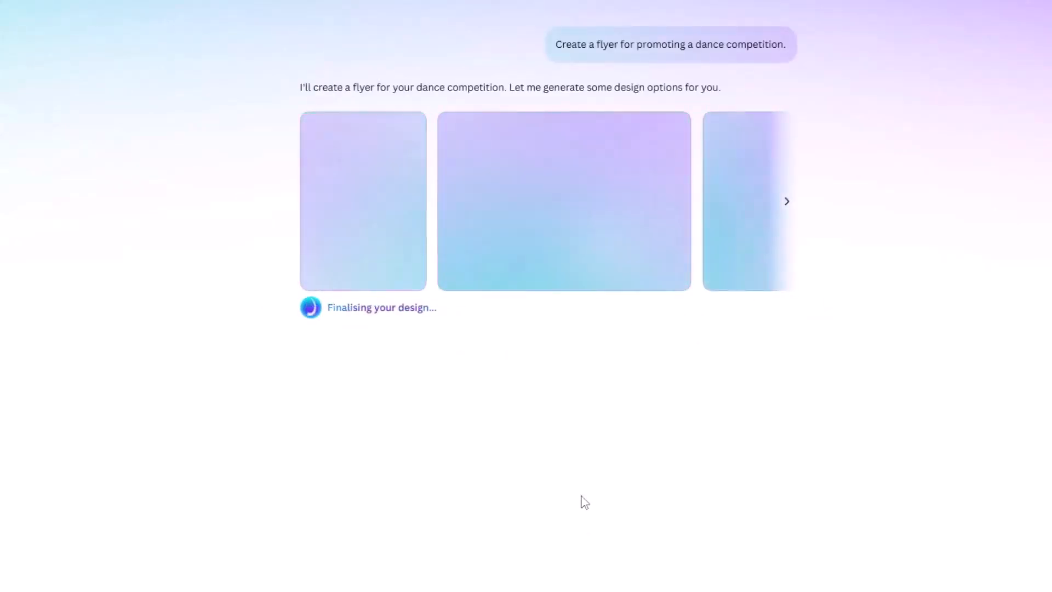
click(787, 201)
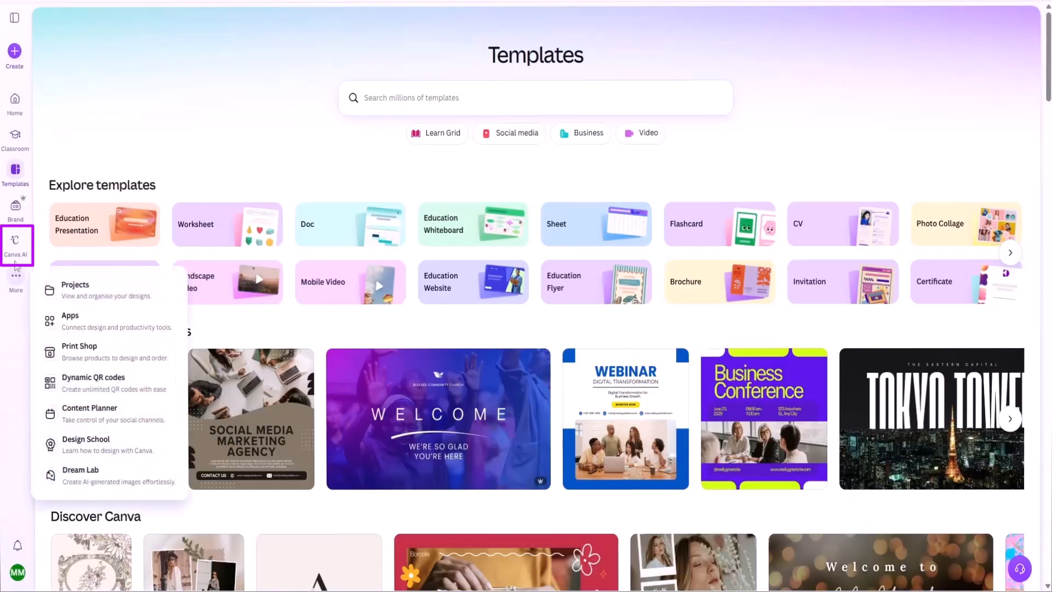
Open Canva AI and attach the RangManch Brand Kit to a new prompt.
click(16, 251)
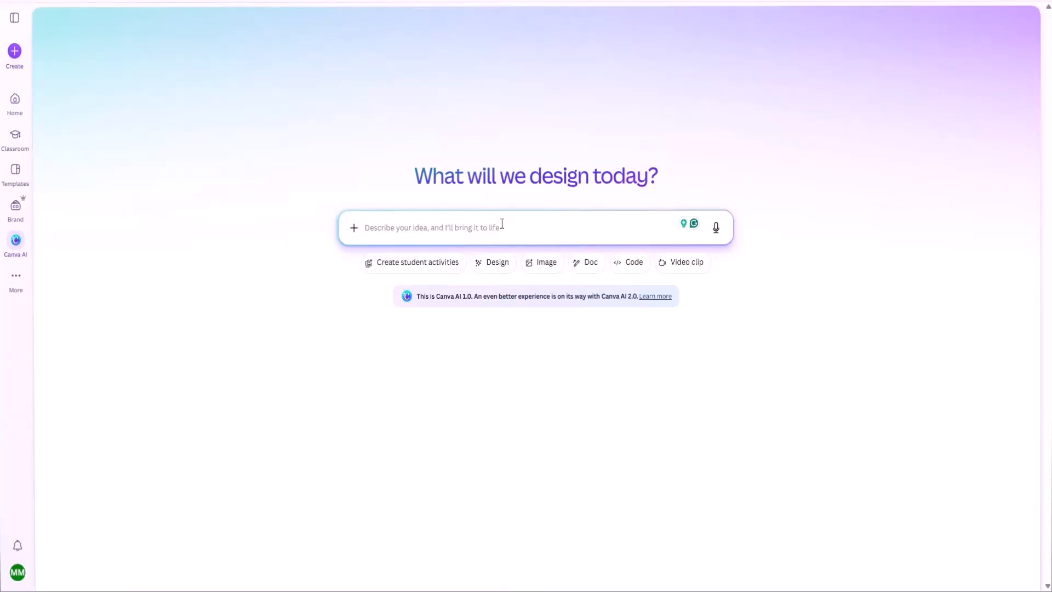
click(354, 229)
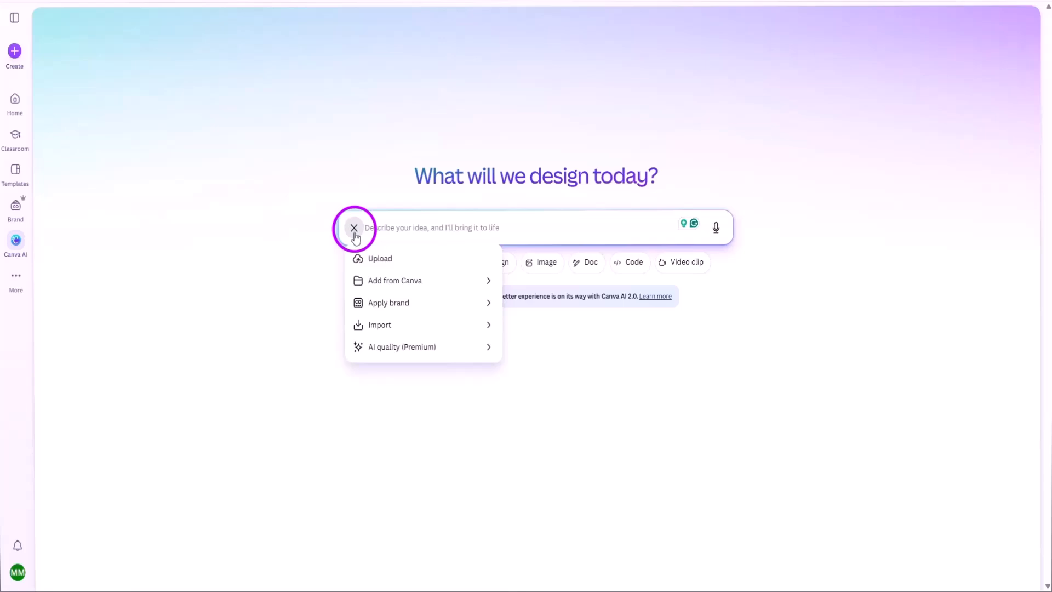
click(382, 310)
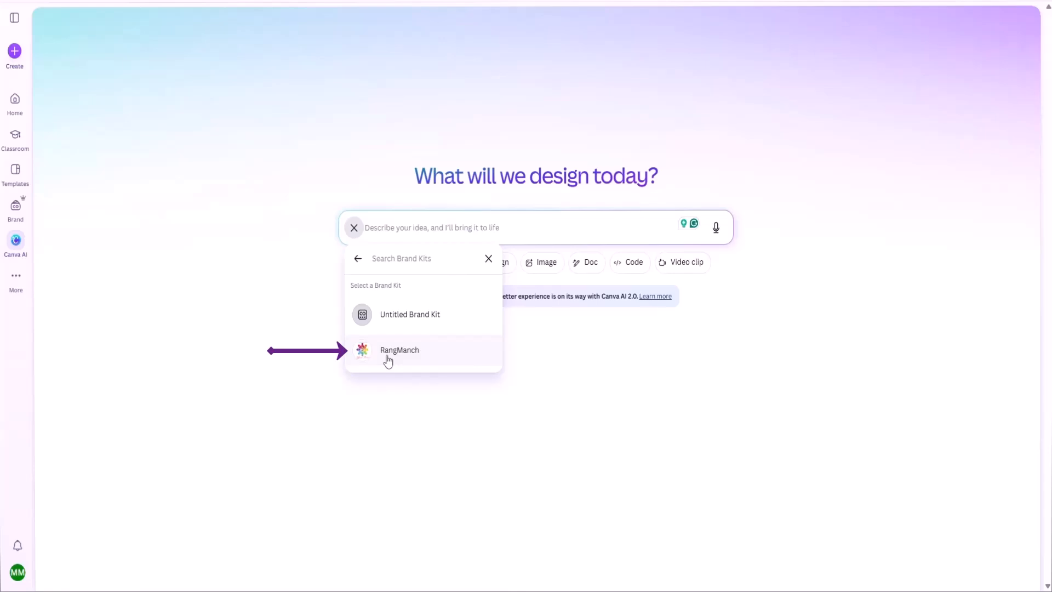
click(388, 359)
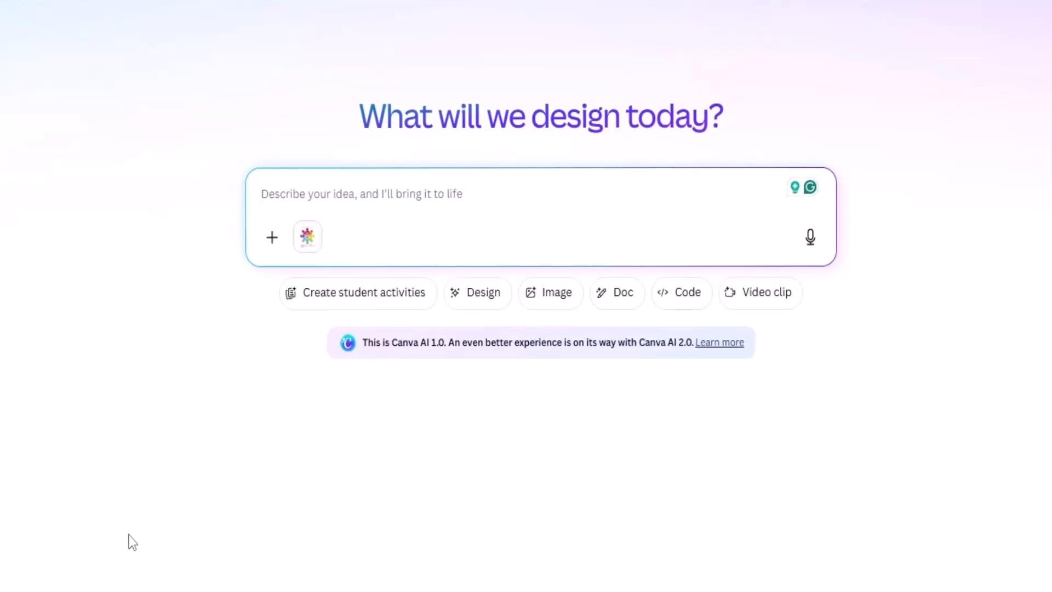
Submit the prompt "Create a 5-slide presentation on social media strategy." with the RangManch brand attached.
text(C)
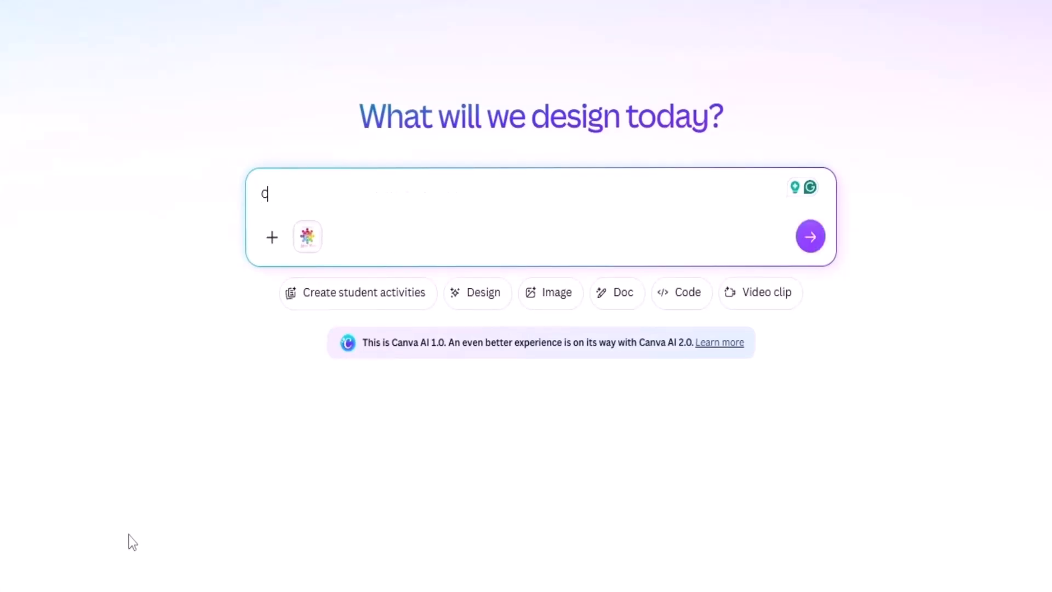
text(reate a 5-)
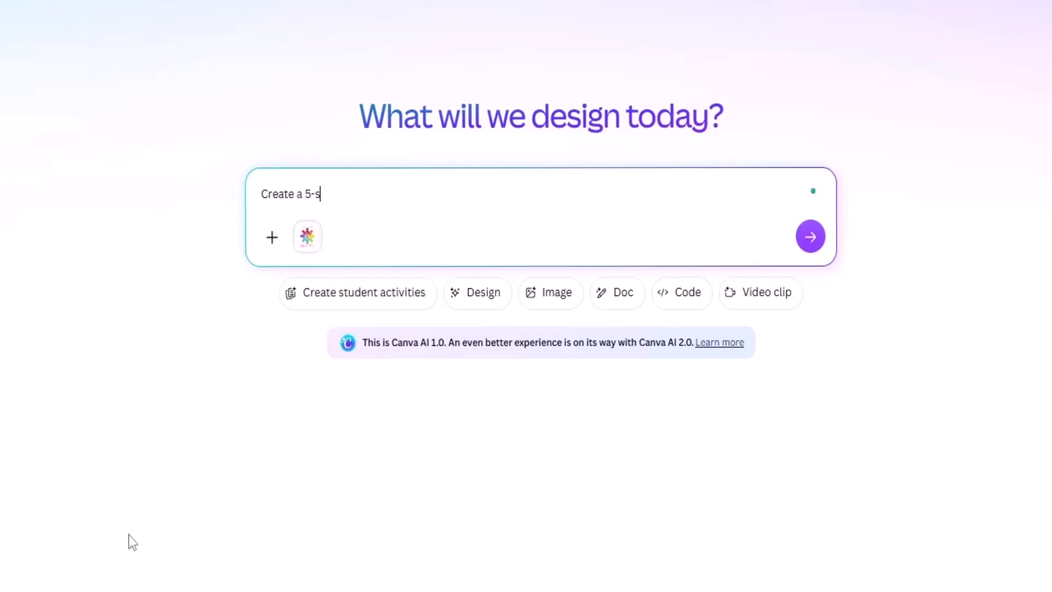
text(slide presentatio)
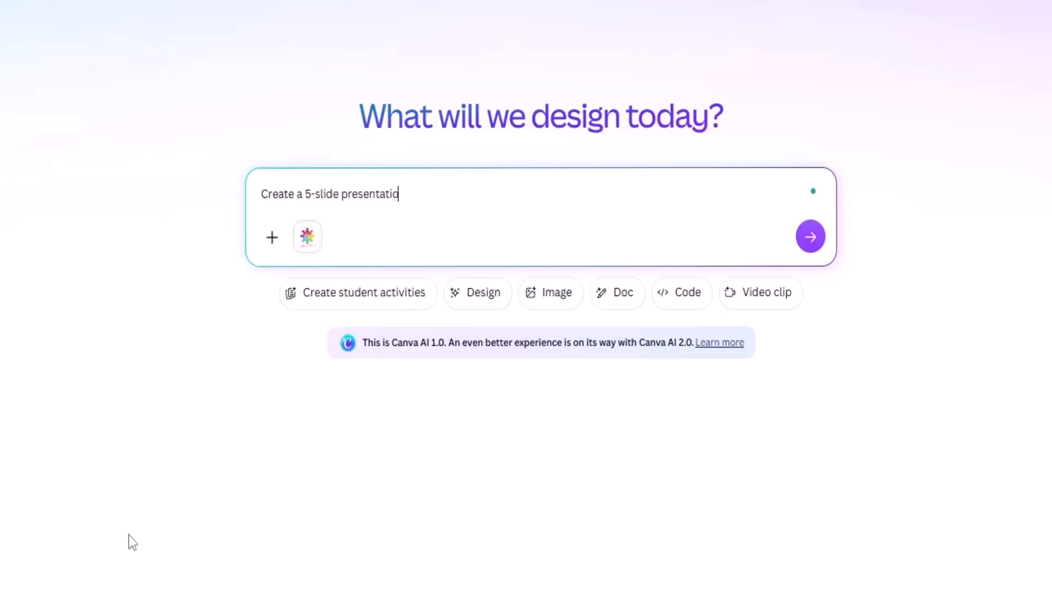
text(n on social media strateg)
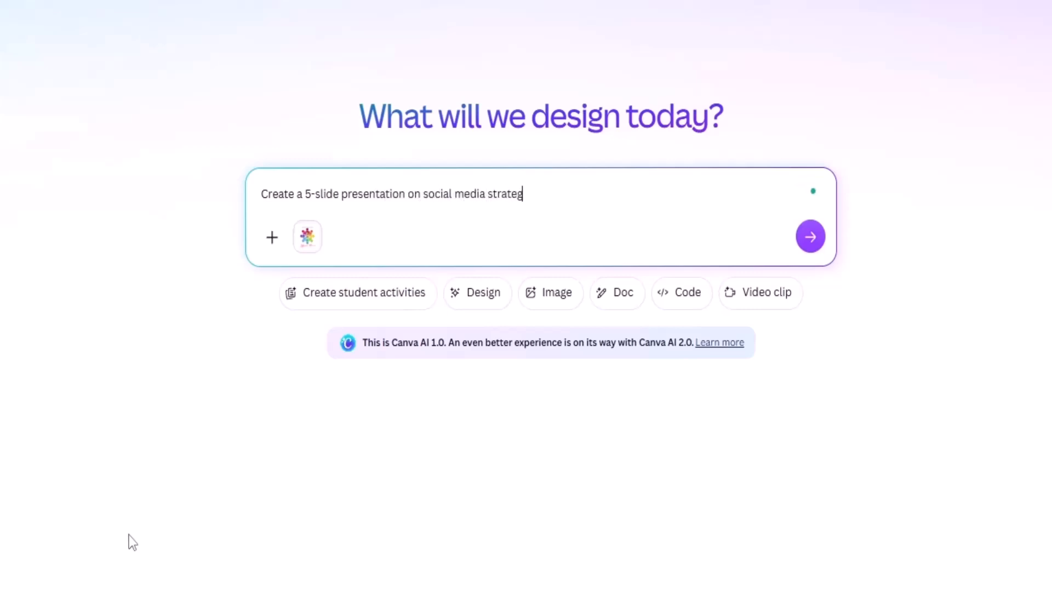
text(y.)
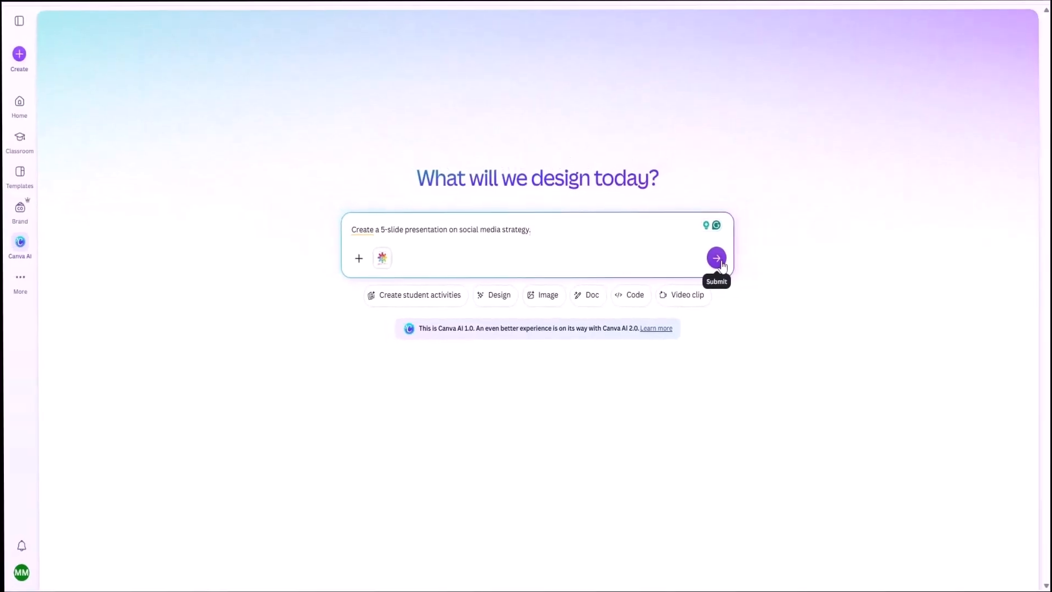
click(719, 262)
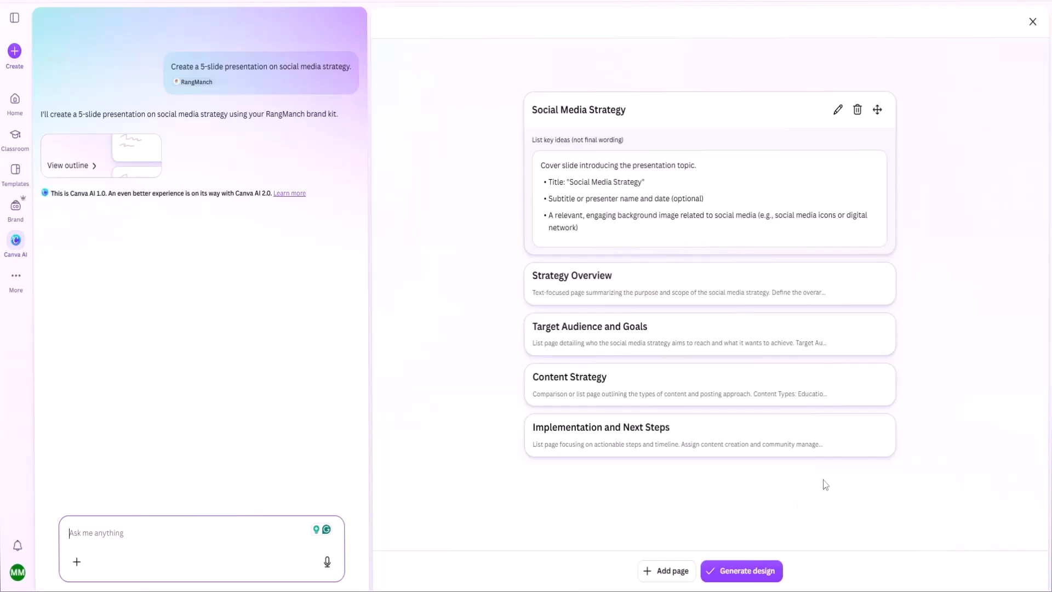
Generate the presentation design from the outline and preview its slides through to Implementation and Next Steps.
click(759, 578)
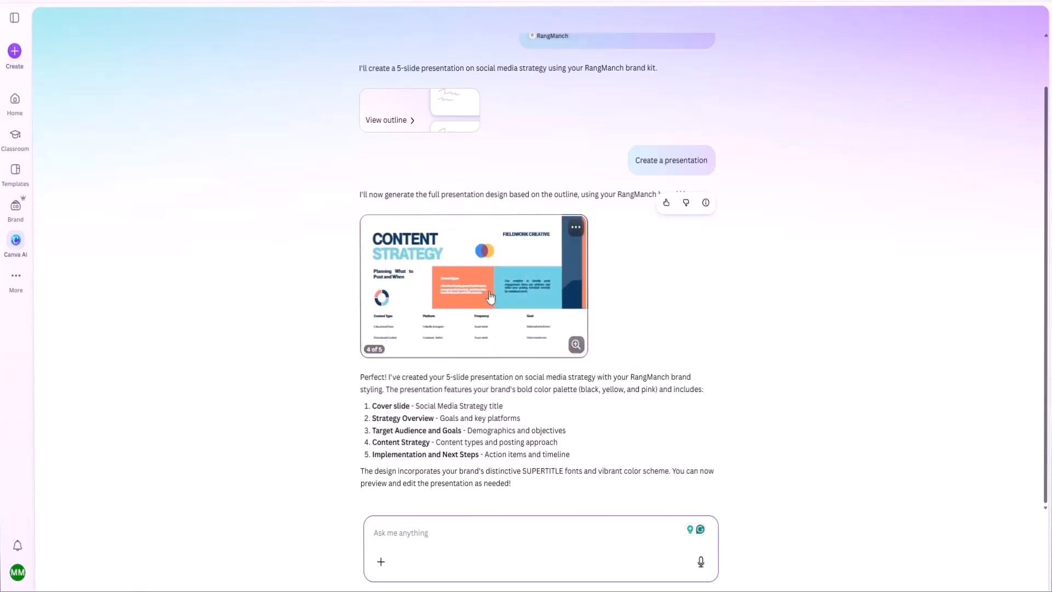
click(541, 252)
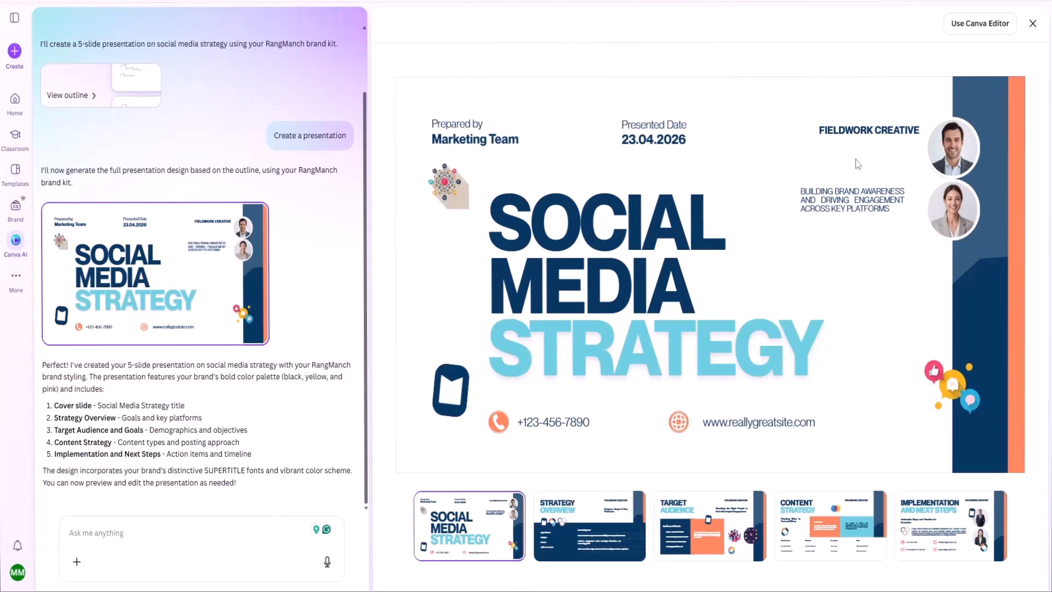
click(605, 527)
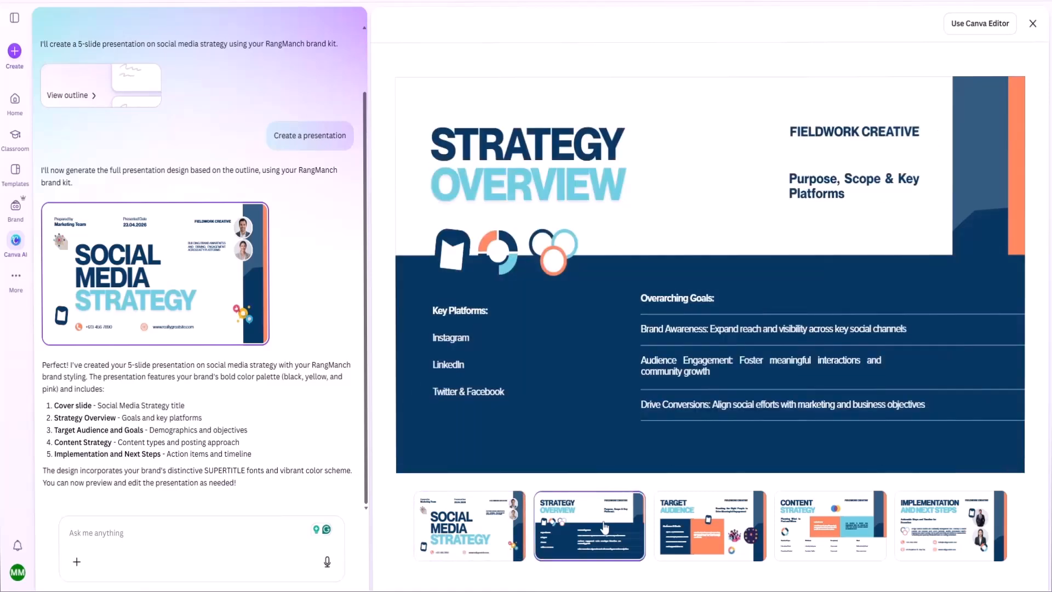
click(688, 533)
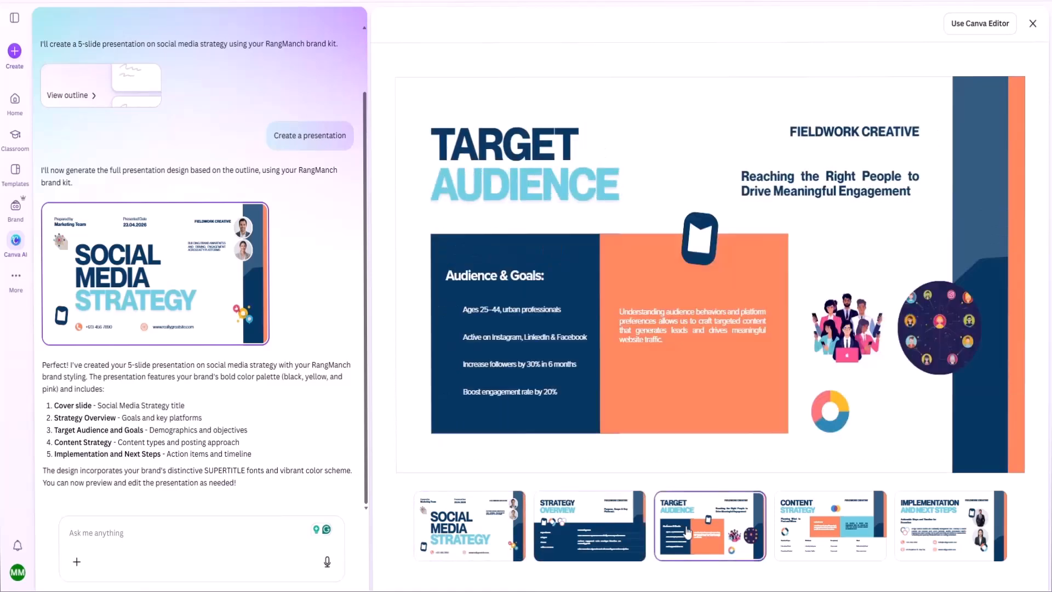
click(825, 524)
click(940, 510)
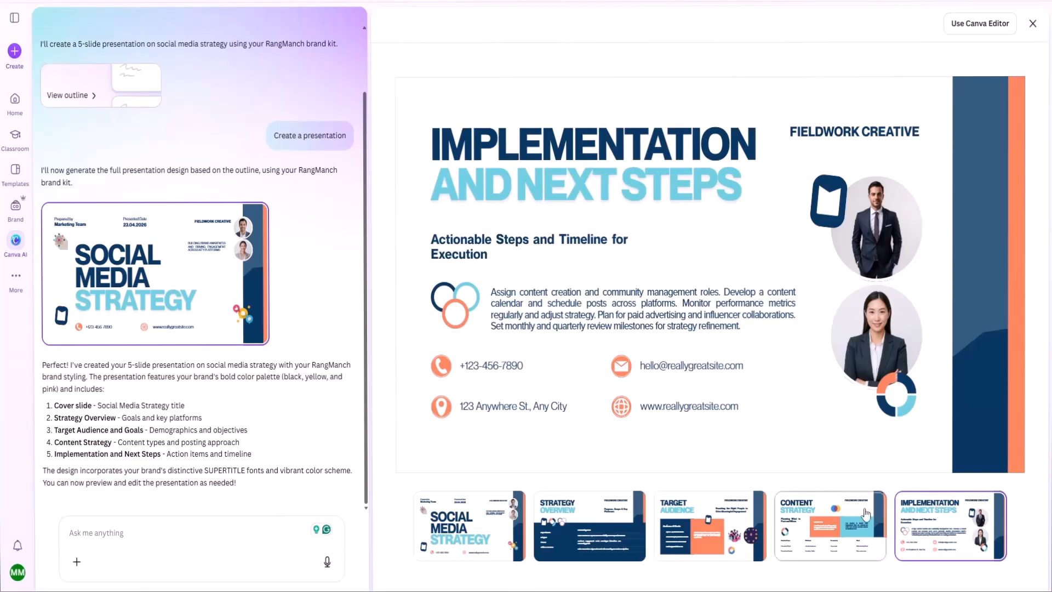
Open the presentation in the Canva Editor and apply the "Colours from RangManch Black.png" palette to the cover slide.
click(970, 26)
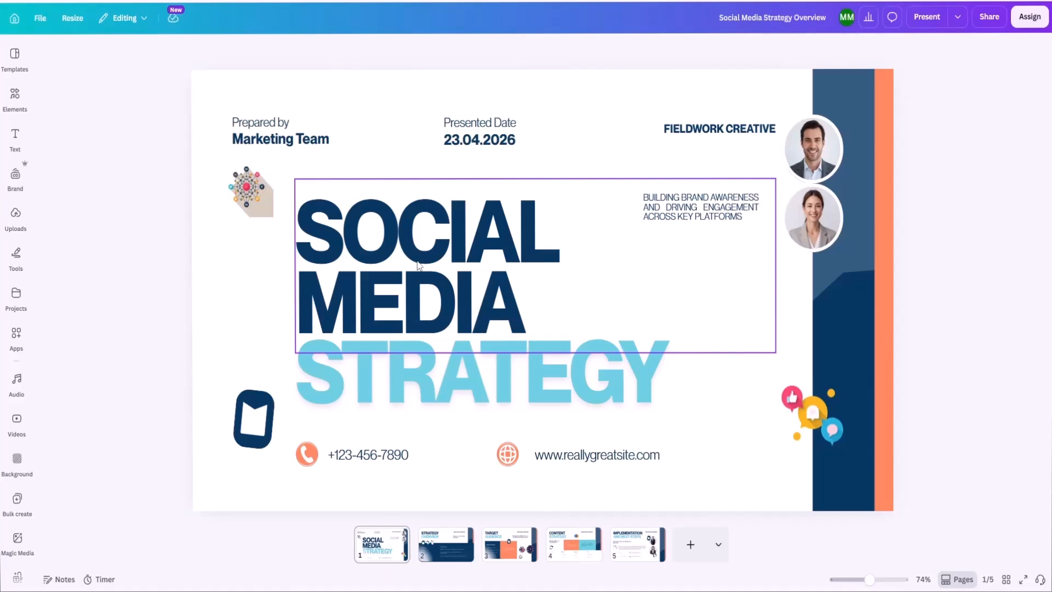
click(346, 91)
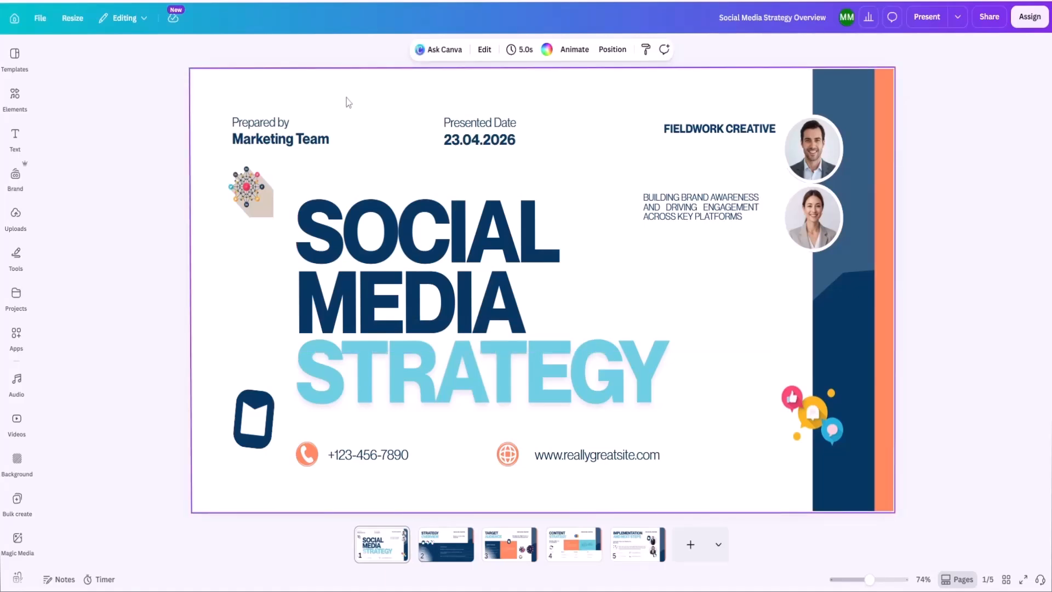
click(15, 174)
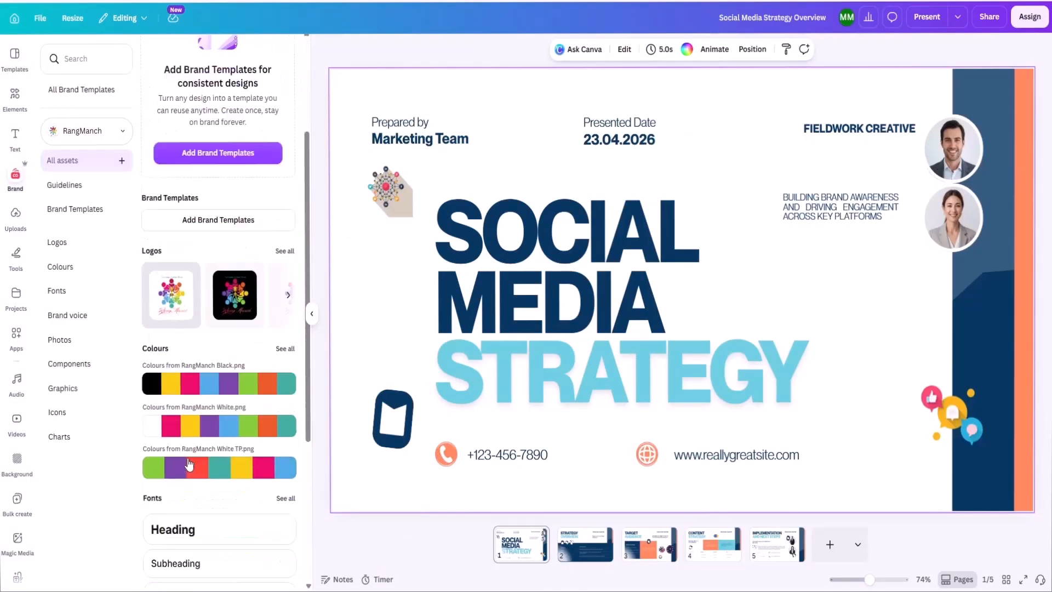
scroll(189, 465, down, 2)
click(222, 306)
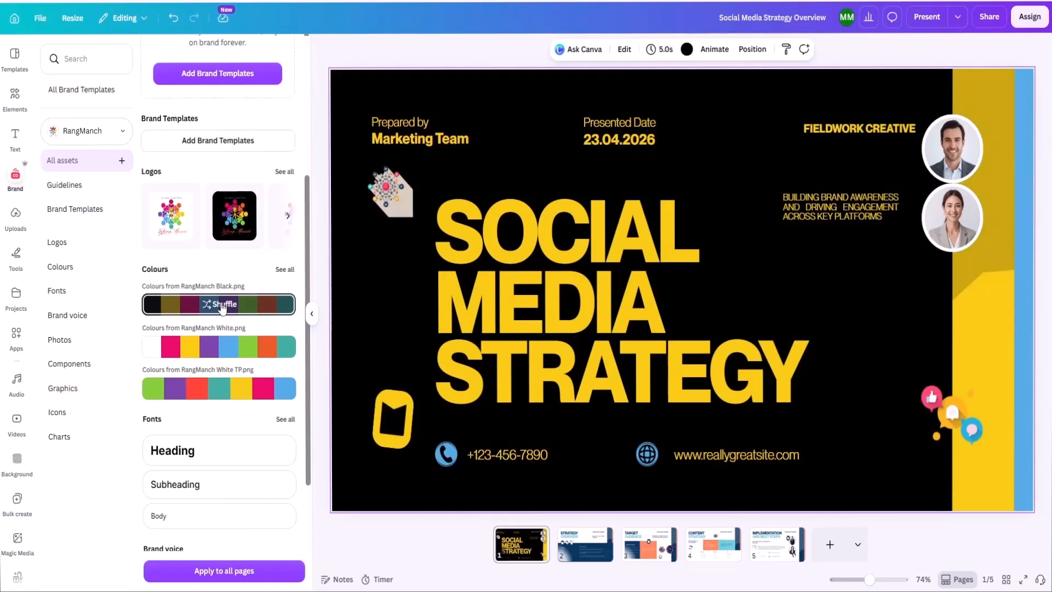
Shuffle the RangManch Black palette on the cover slide to a yellow background with black text, and apply the "Colours from RangManch White.png" palette.
click(222, 308)
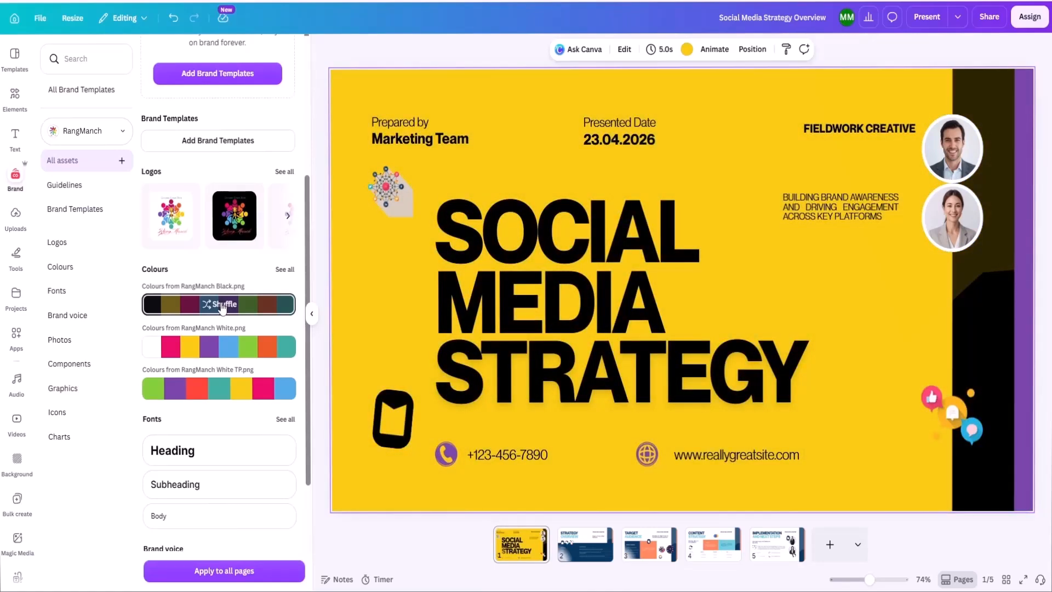
click(222, 308)
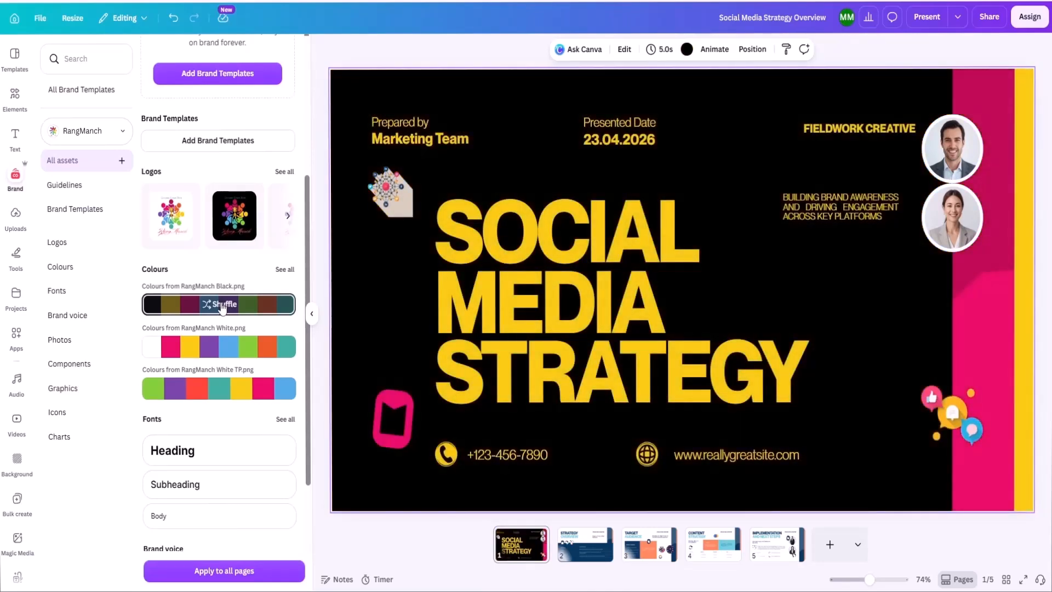
click(222, 308)
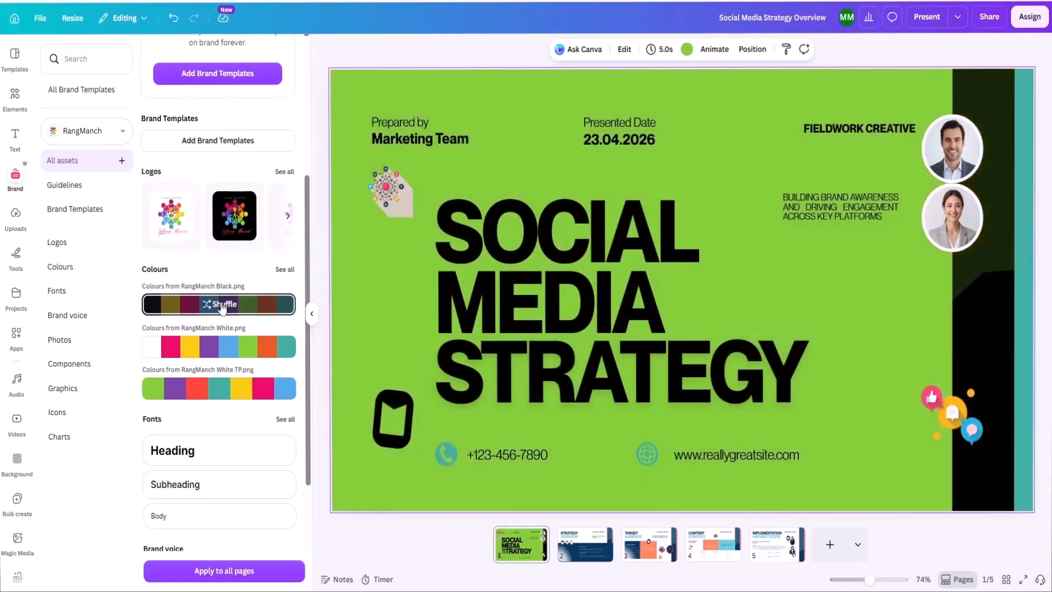
click(222, 307)
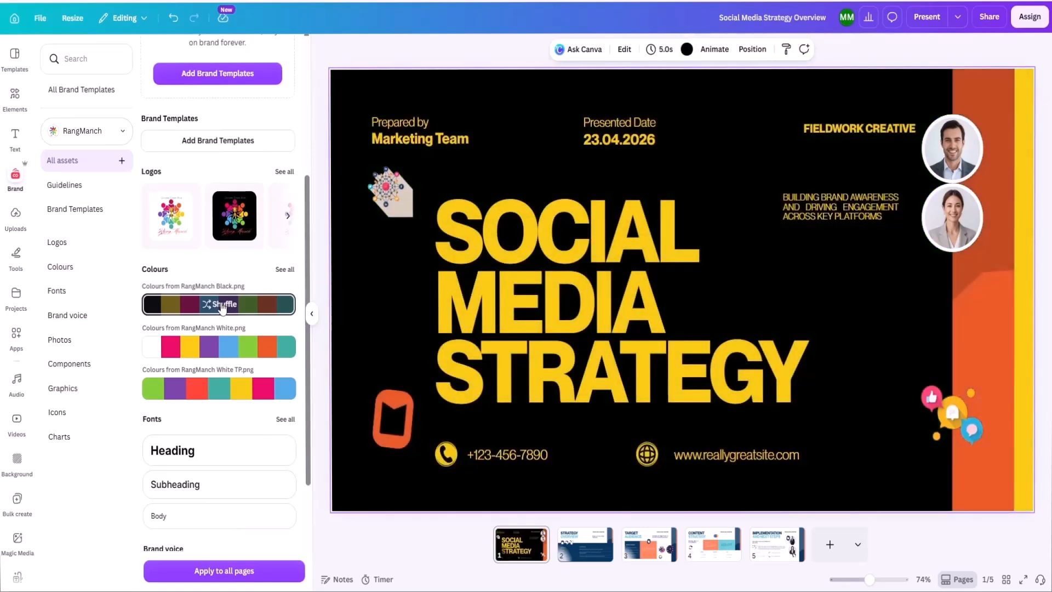
click(222, 308)
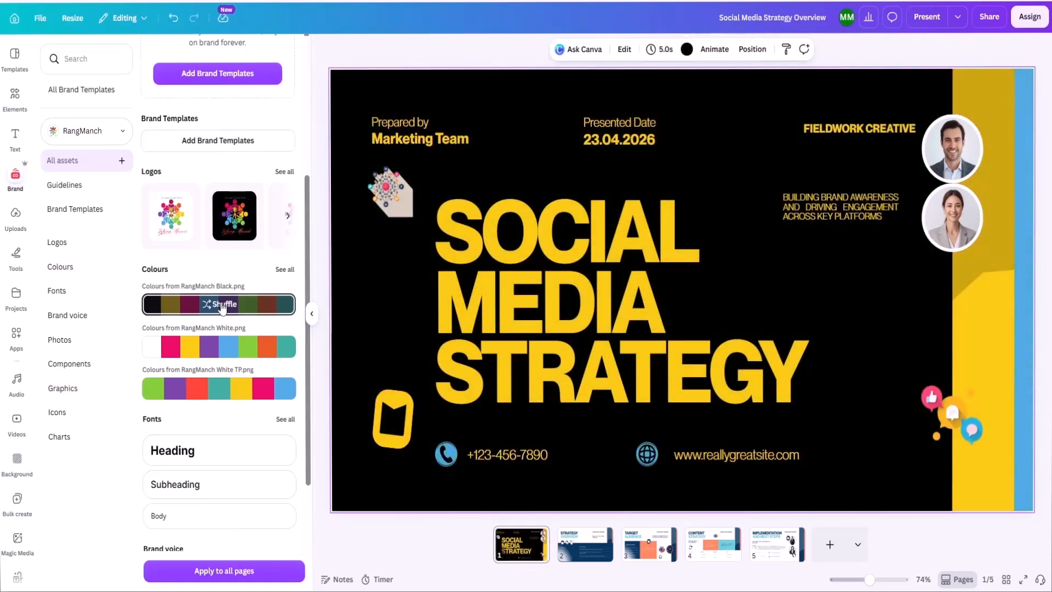
click(222, 308)
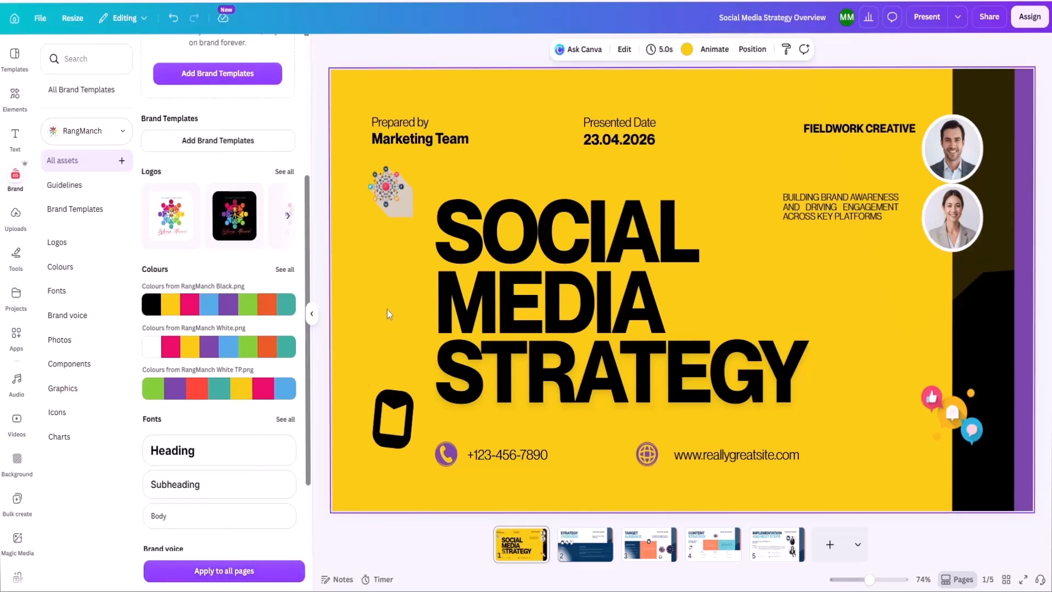
click(207, 350)
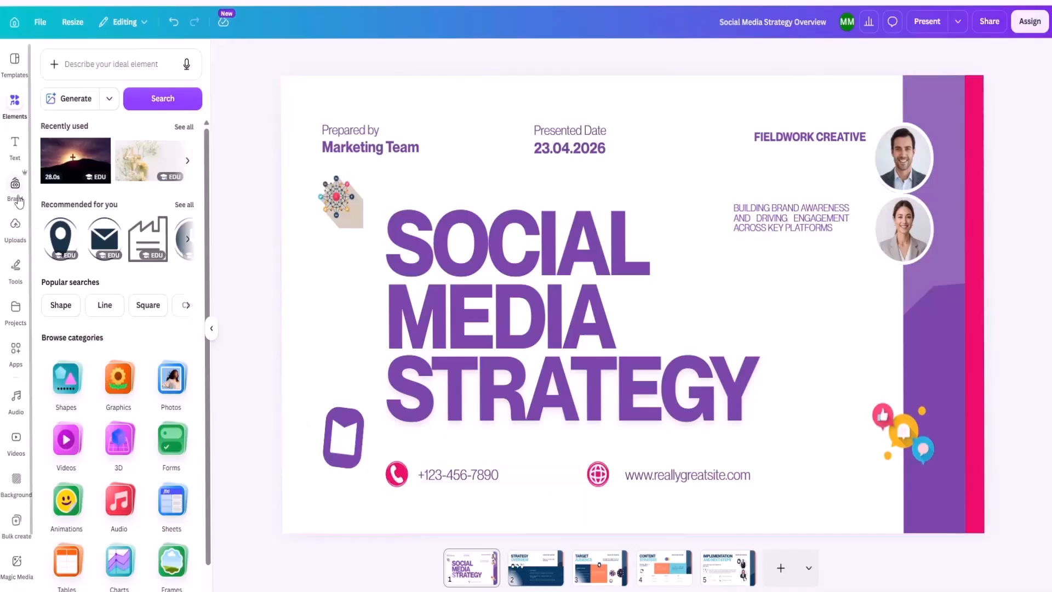
Insert the transparent-background RangManch brand logo on the cover slide, shrink it and place it beside the title, below the placeholder logo.
click(17, 193)
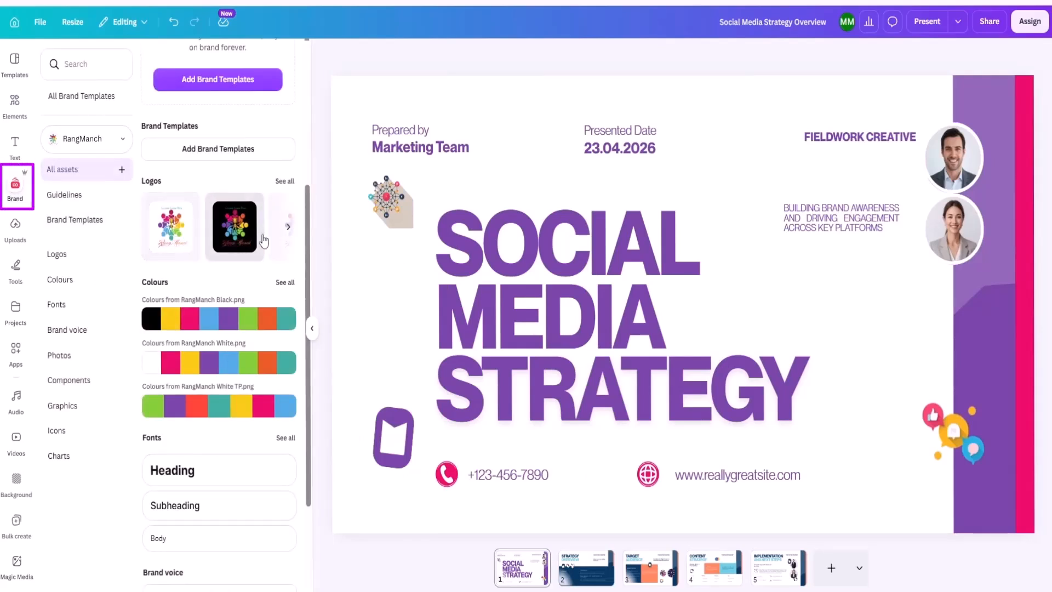
click(285, 184)
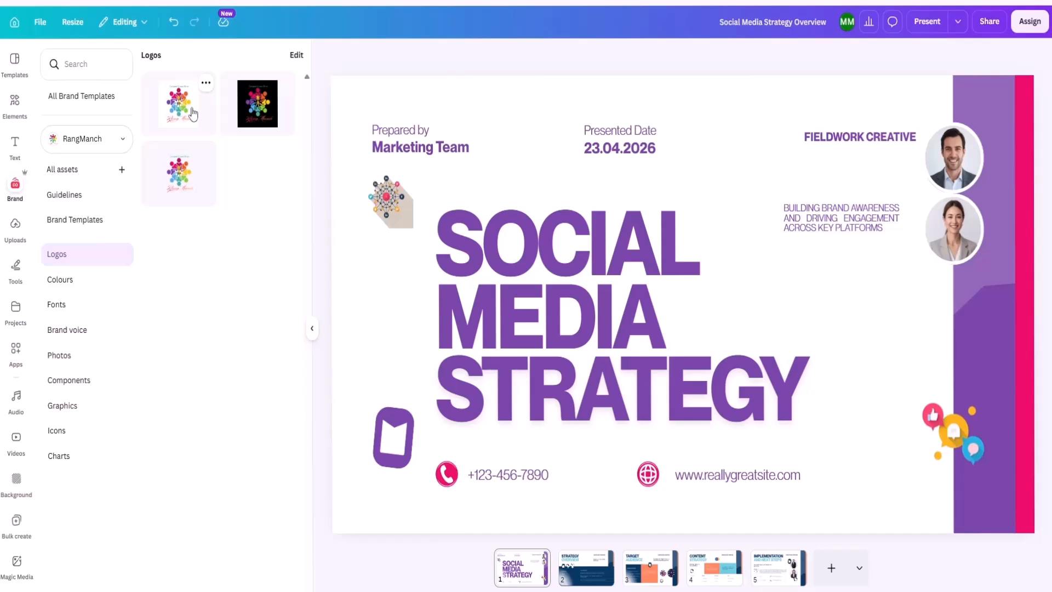
click(183, 185)
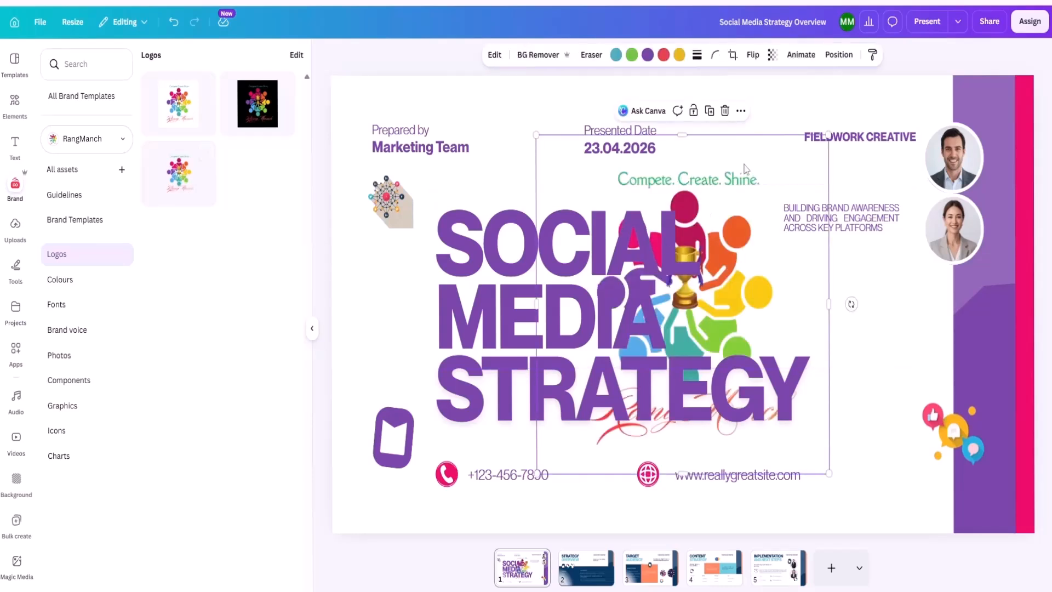
drag(707, 447, 466, 229)
drag(450, 172, 403, 292)
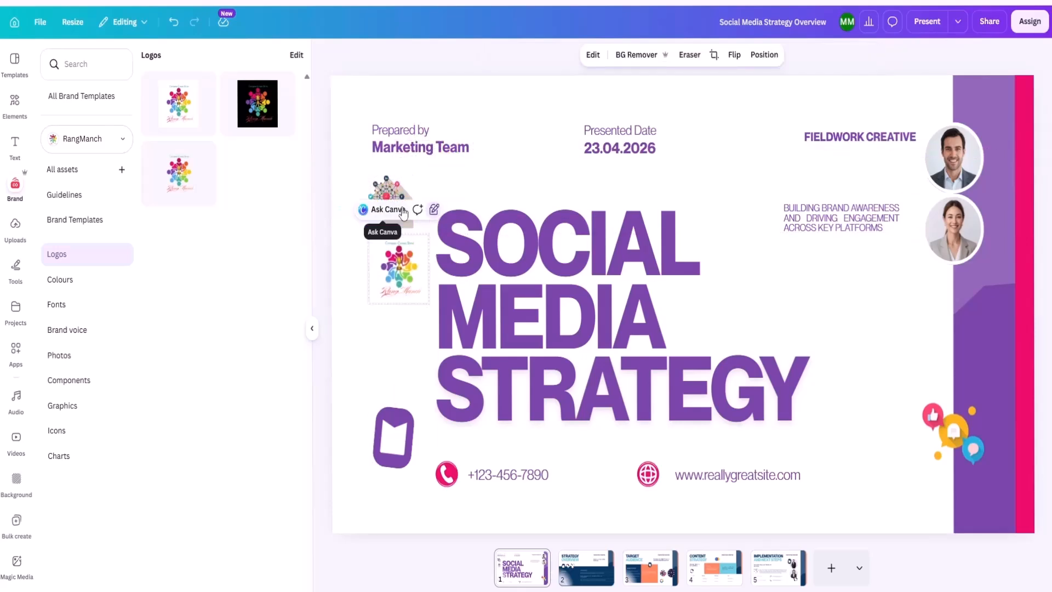
Delete the placeholder logo above the title and move the RangManch logo into its place under "Marketing Team".
click(401, 196)
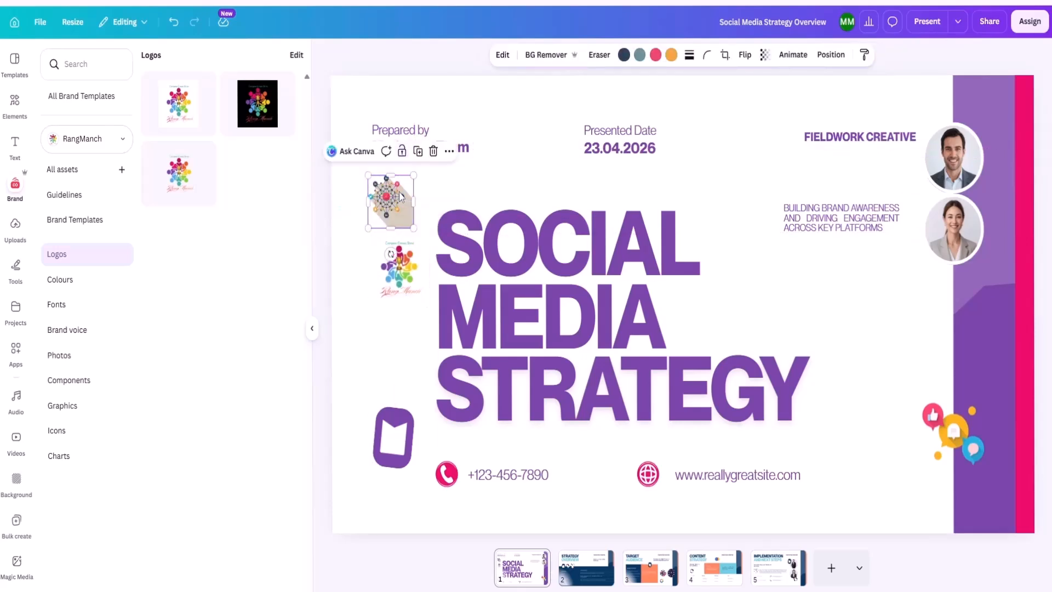
click(433, 152)
click(408, 244)
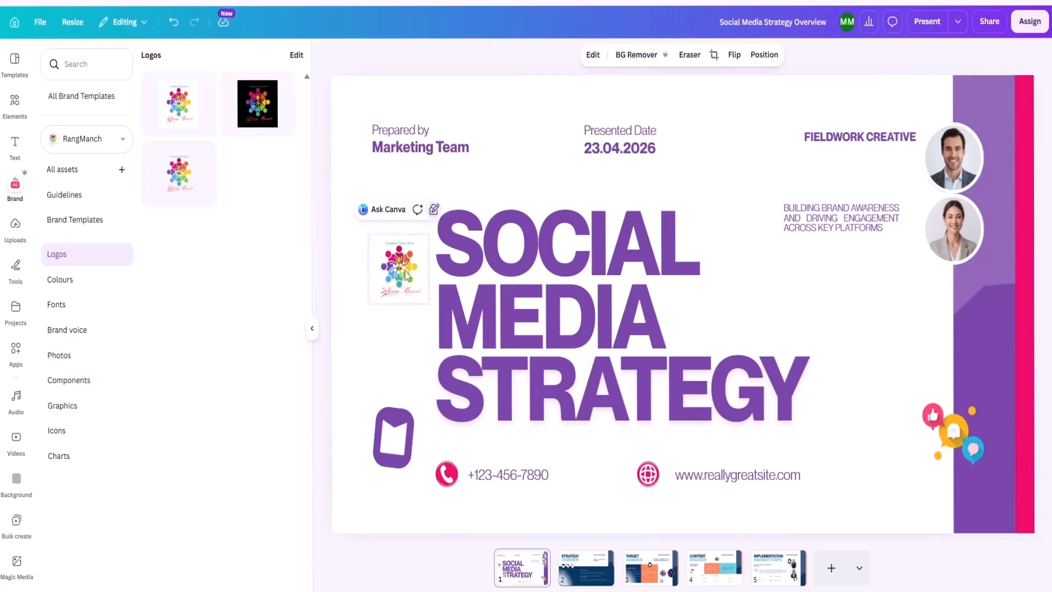
right_click(400, 275)
click(418, 310)
drag(406, 215, 405, 213)
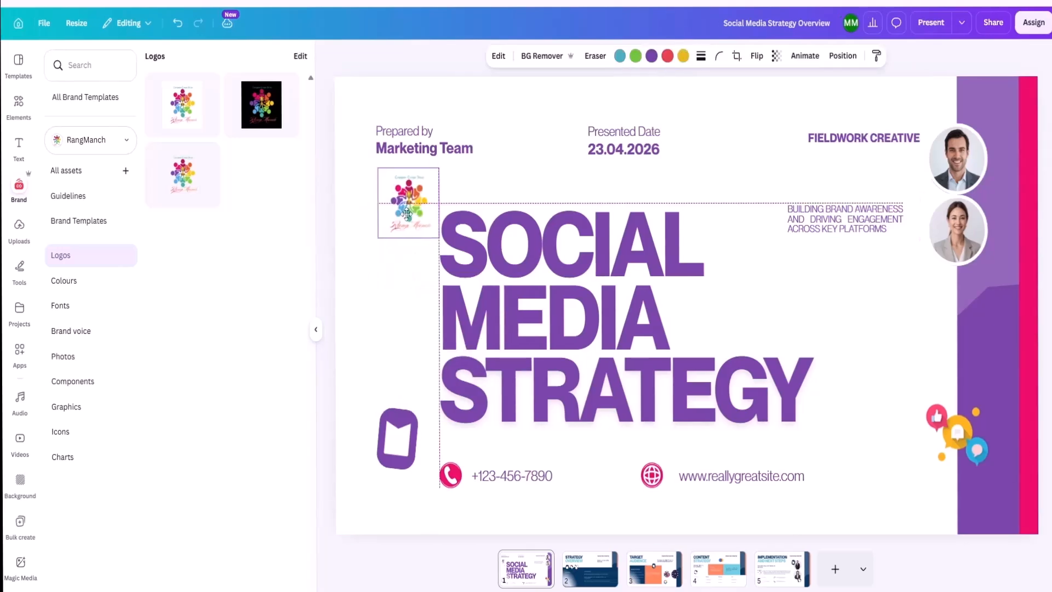
click(402, 306)
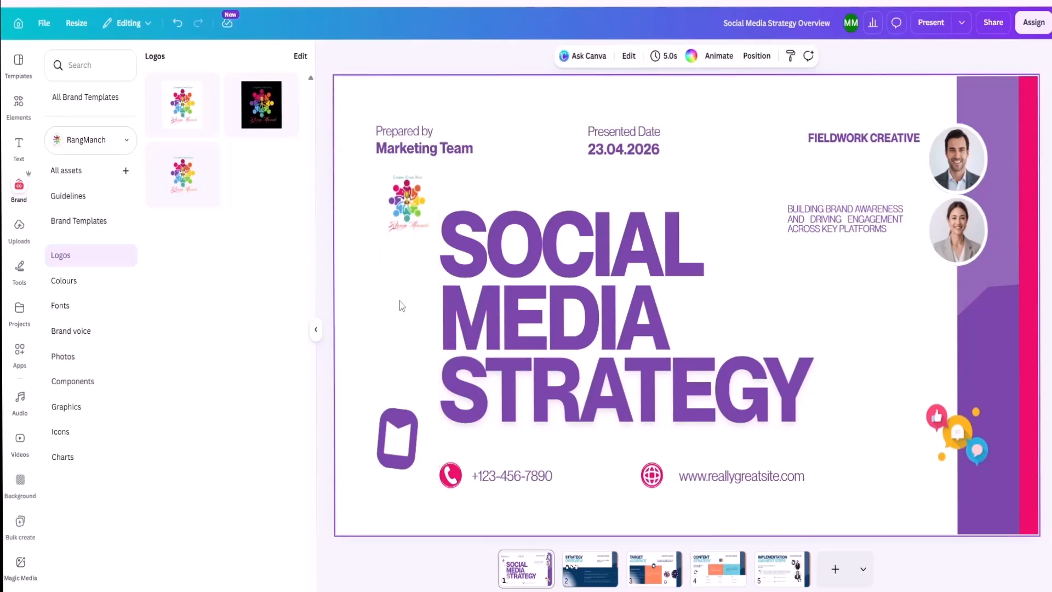